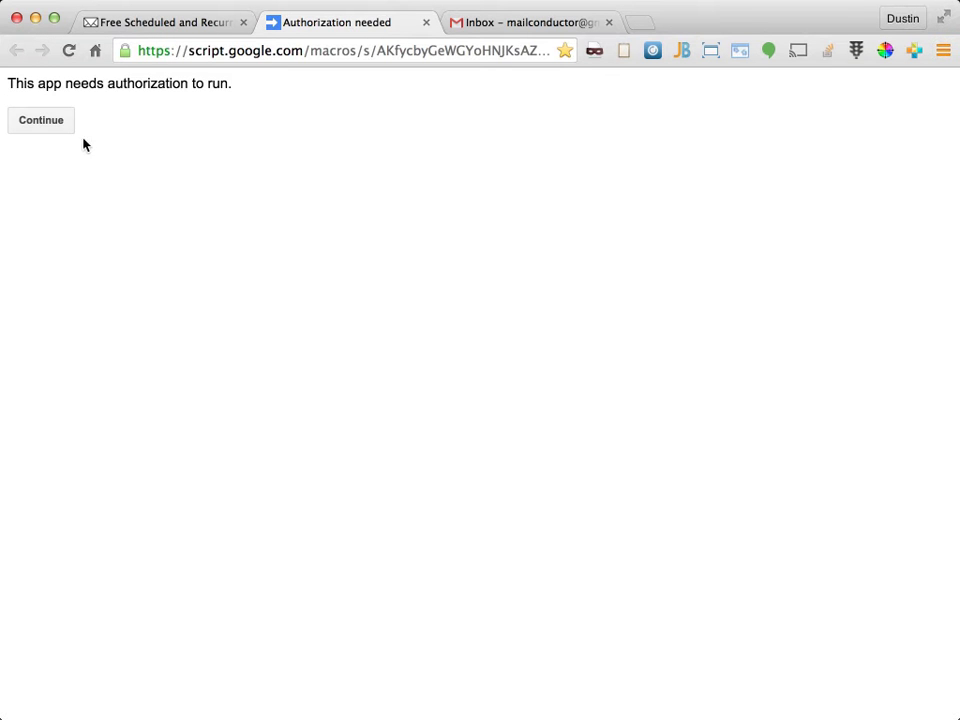
Start authorizing Mail Conductor and review its full permission list in the centred request window
left_click(66, 127)
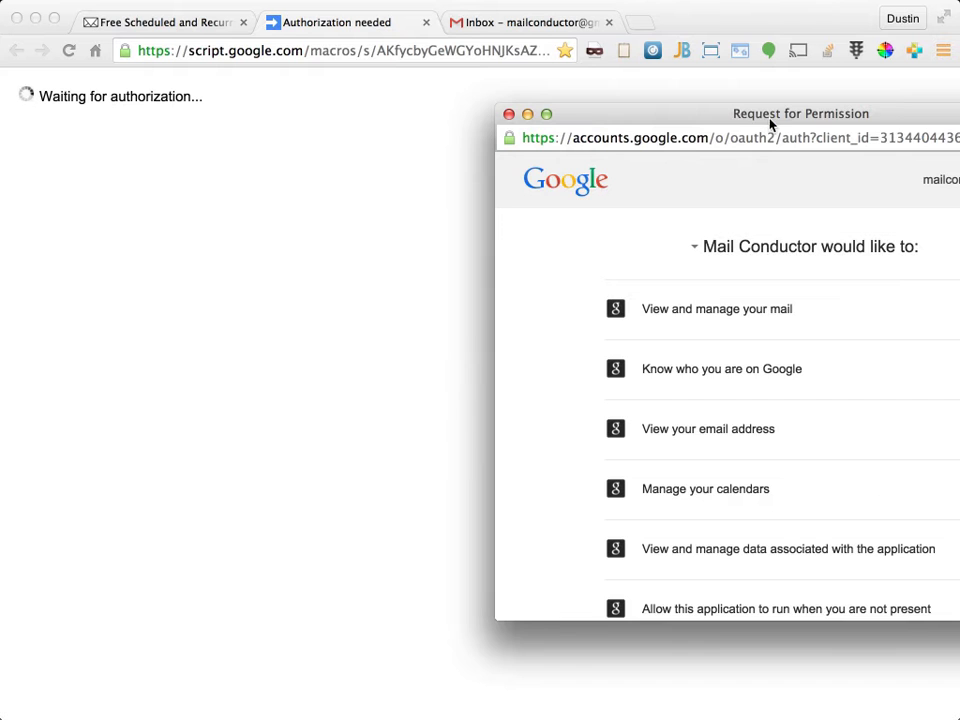
left_click_drag(771, 120, 518, 132)
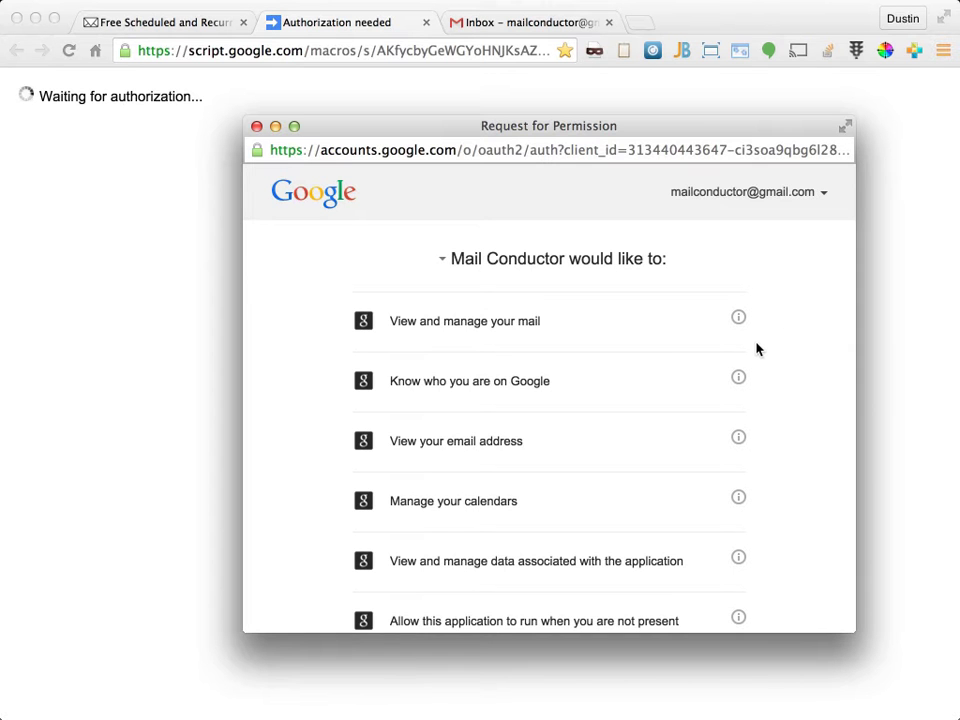
scroll(756, 349, "down", 5)
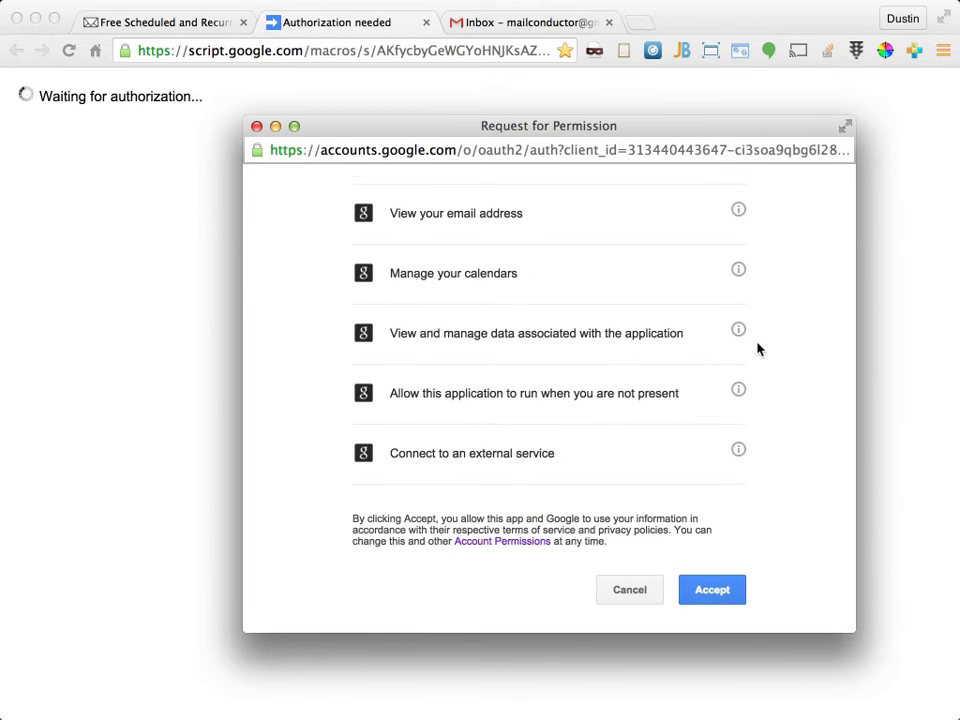
Accept Mail Conductor's permissions and view User Preferences: 5-minute check interval, email receipts No
left_click(726, 591)
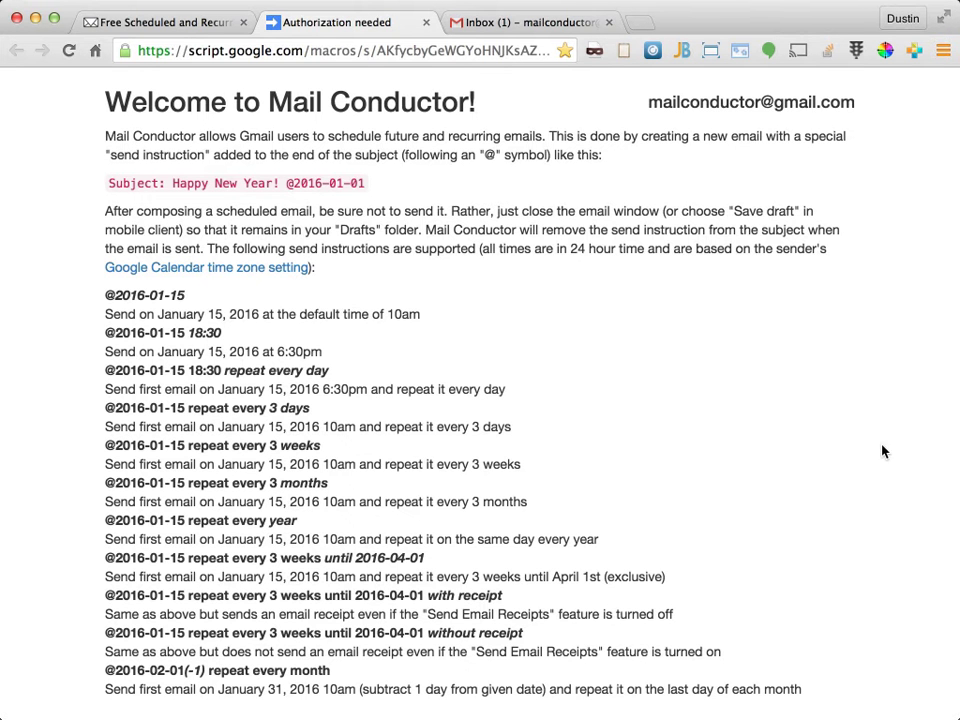
scroll(866, 453, "down", 3)
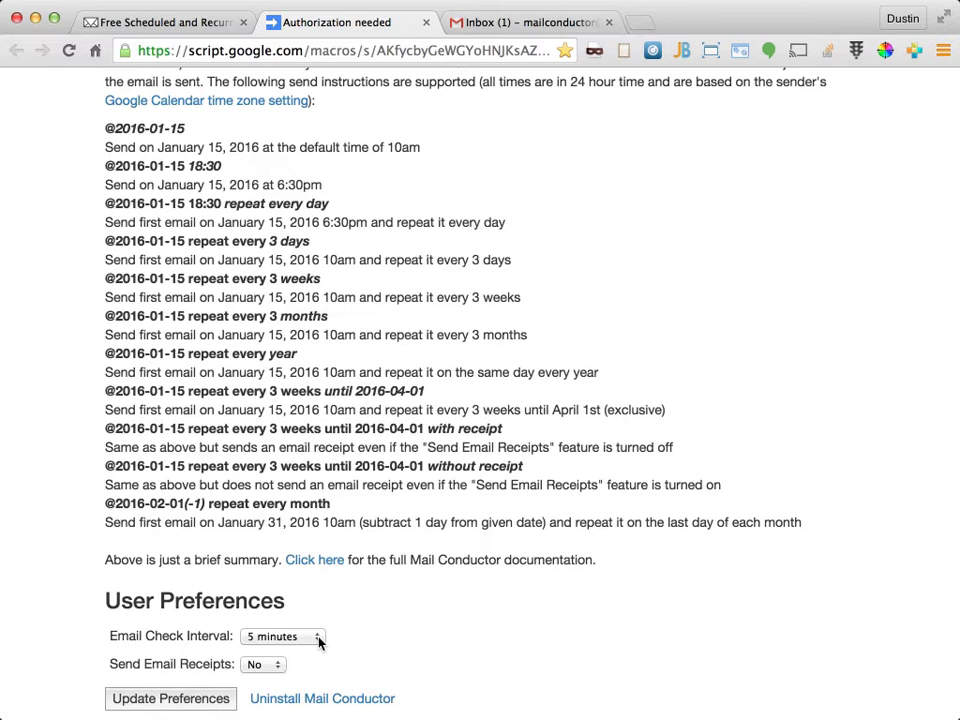
left_click(318, 640)
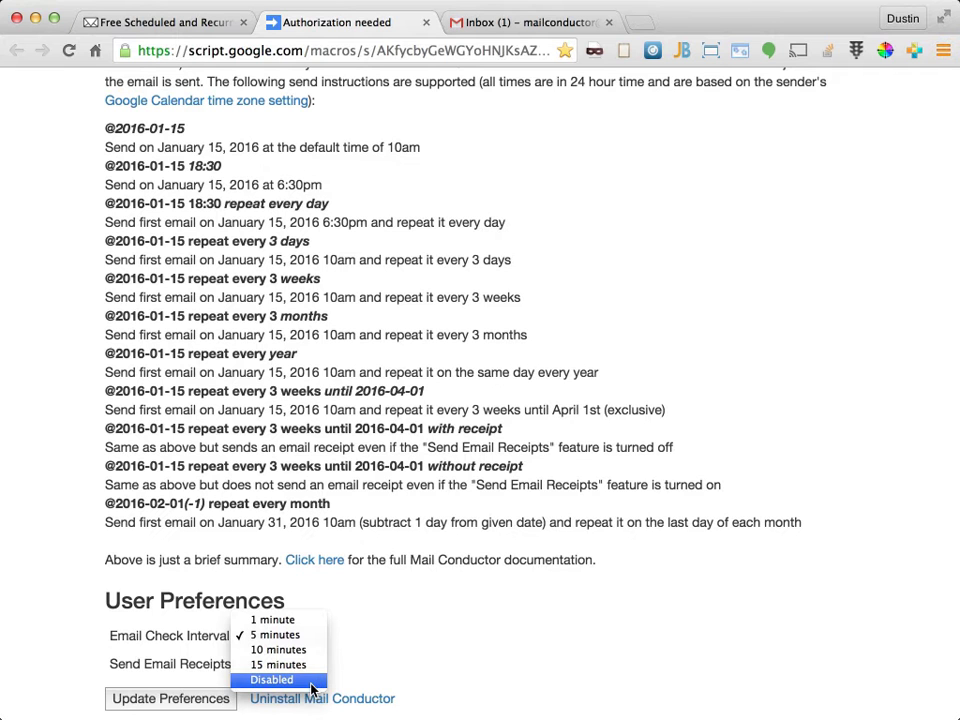
left_click(391, 658)
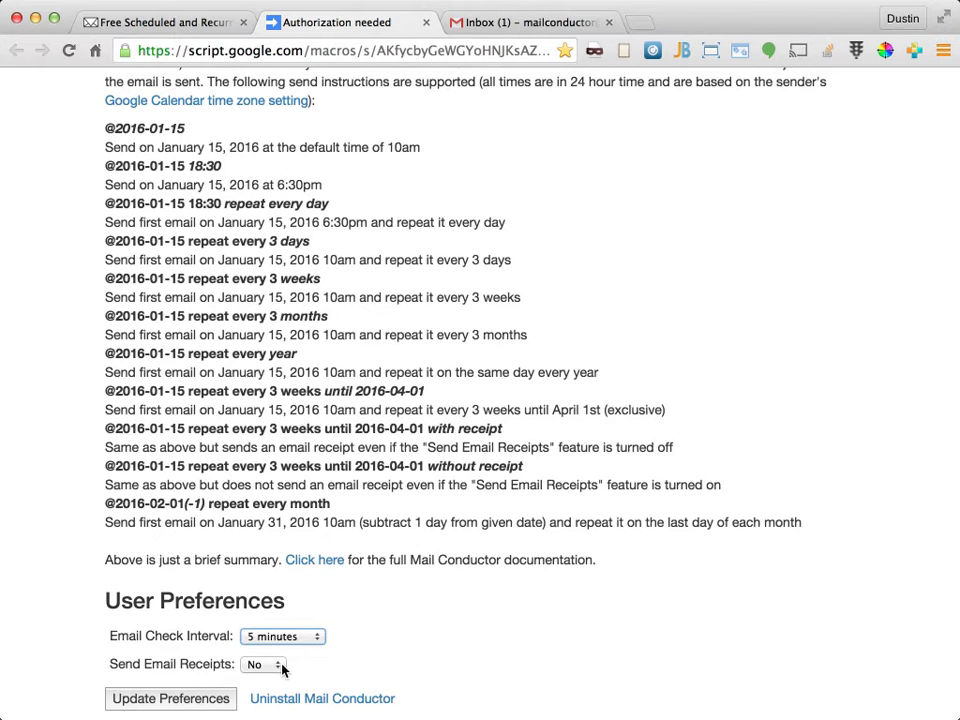
Read the uninstall instructions in the 'More information about Mail Conductor' email, then return to the inbox
left_click(515, 25)
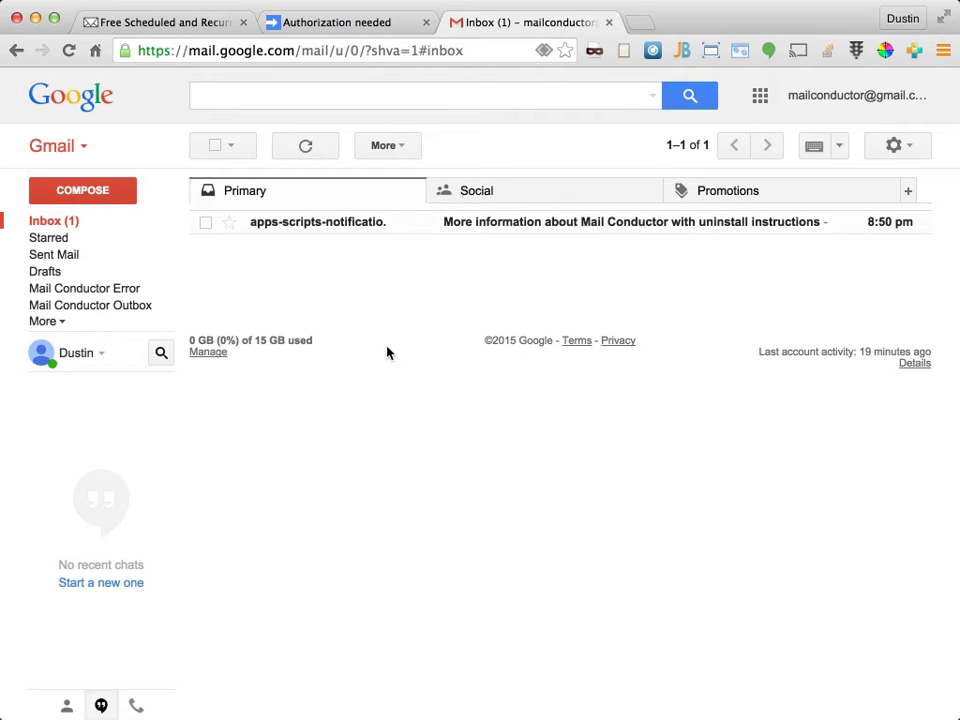
left_click(377, 226)
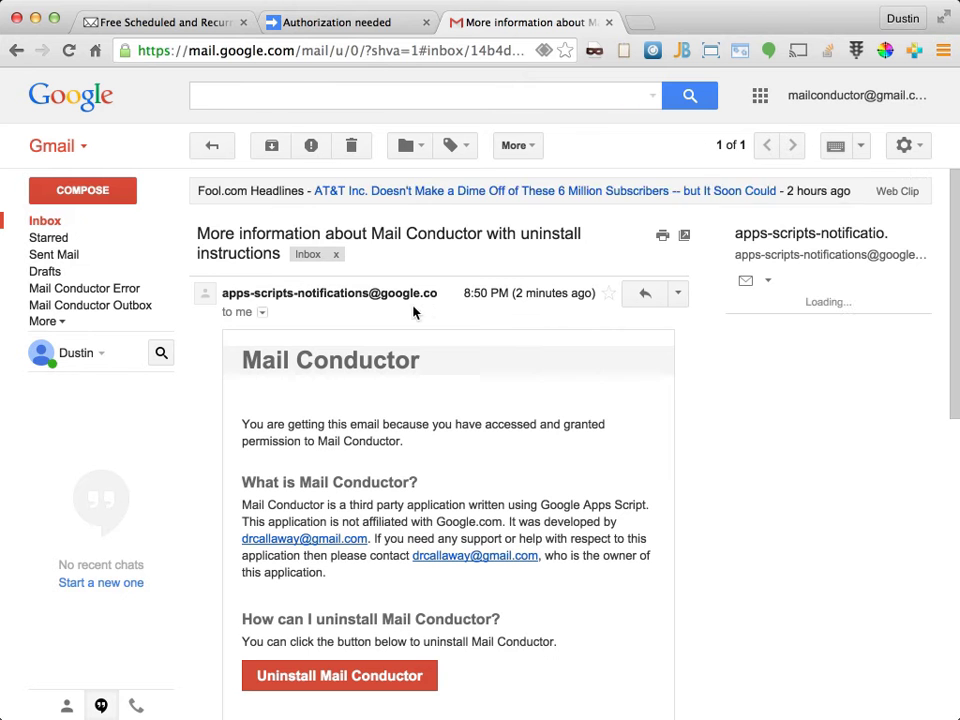
scroll(534, 448, "down", 2)
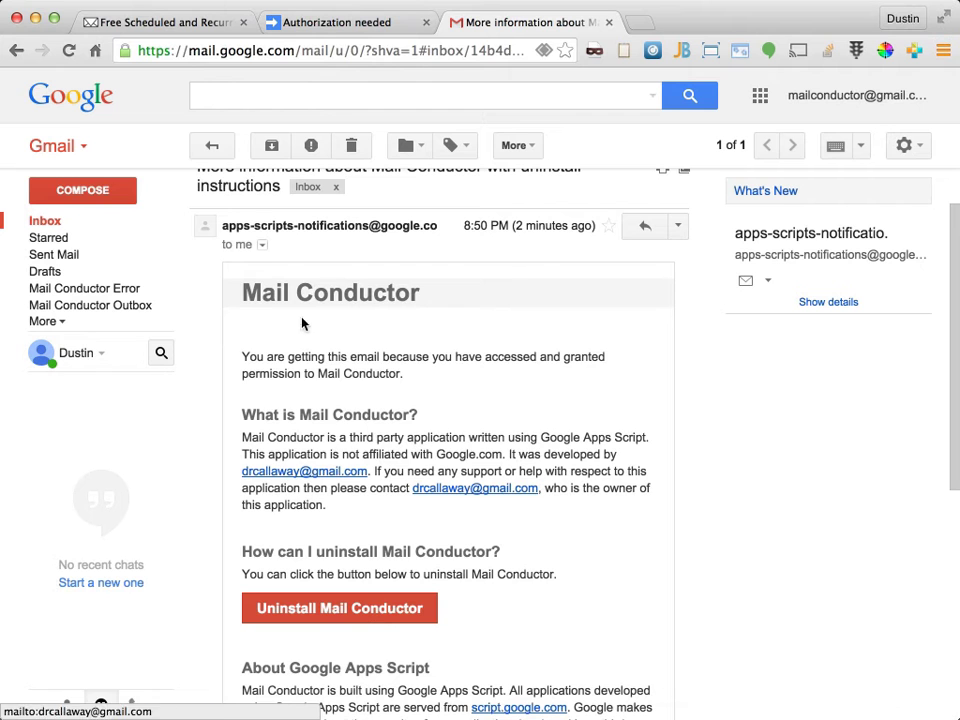
left_click(214, 149)
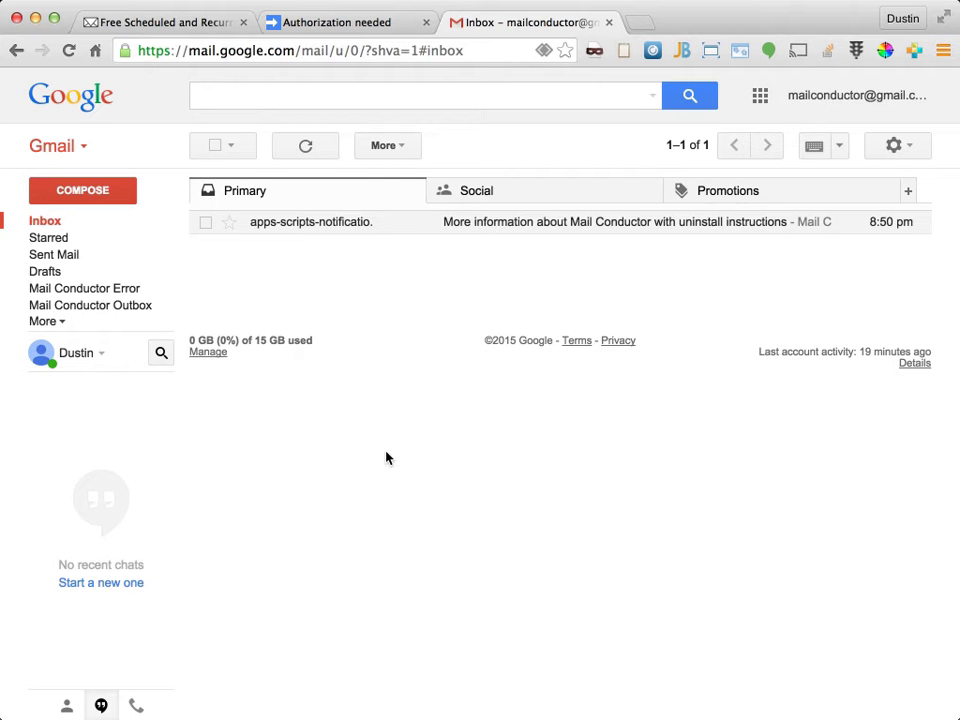
left_click(357, 24)
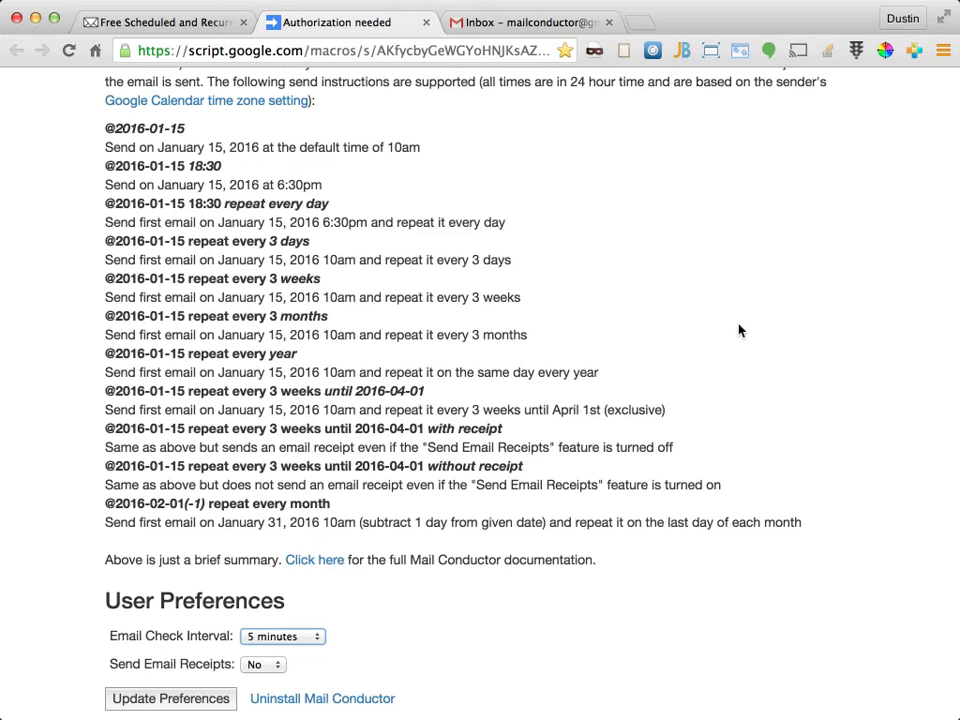
scroll(739, 329, "up", 3)
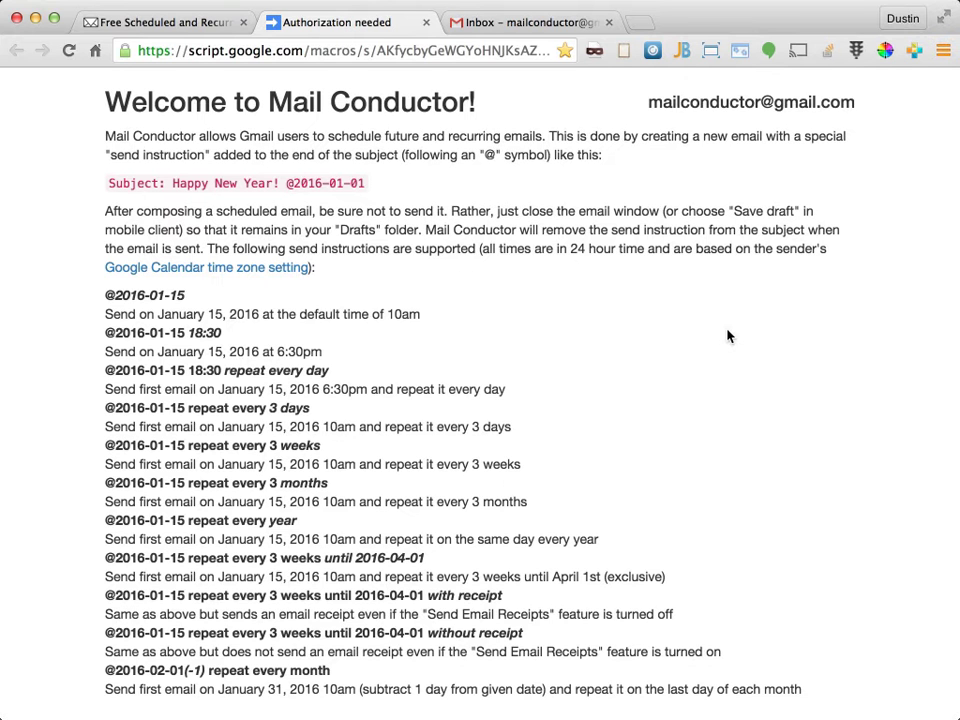
left_click_drag(286, 183, 387, 184)
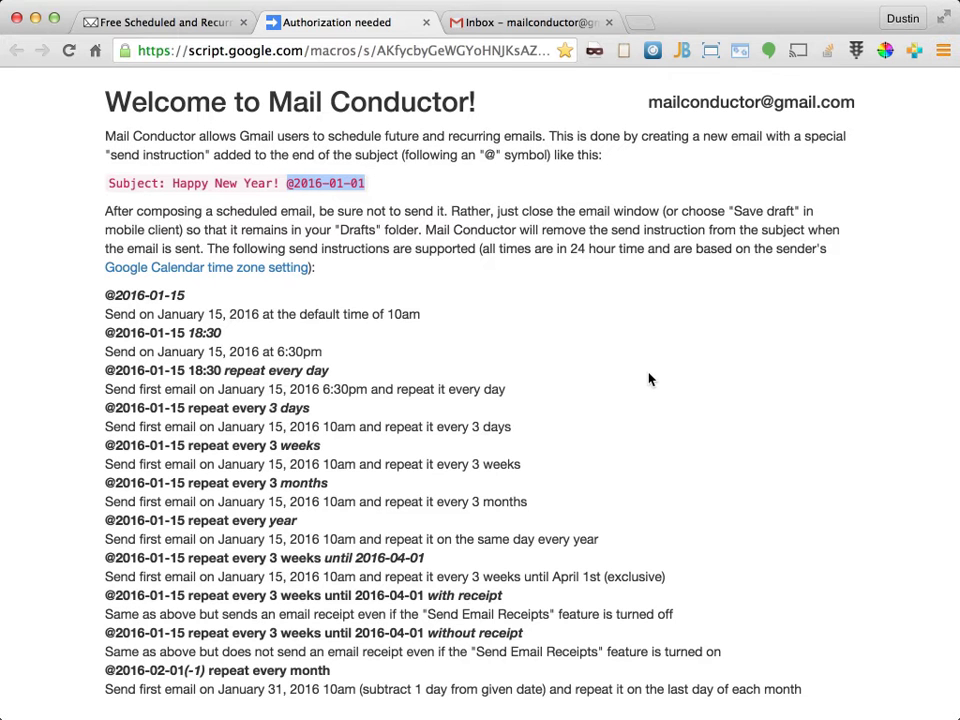
Start a new Gmail message addressed to the suggested contact
left_click(541, 24)
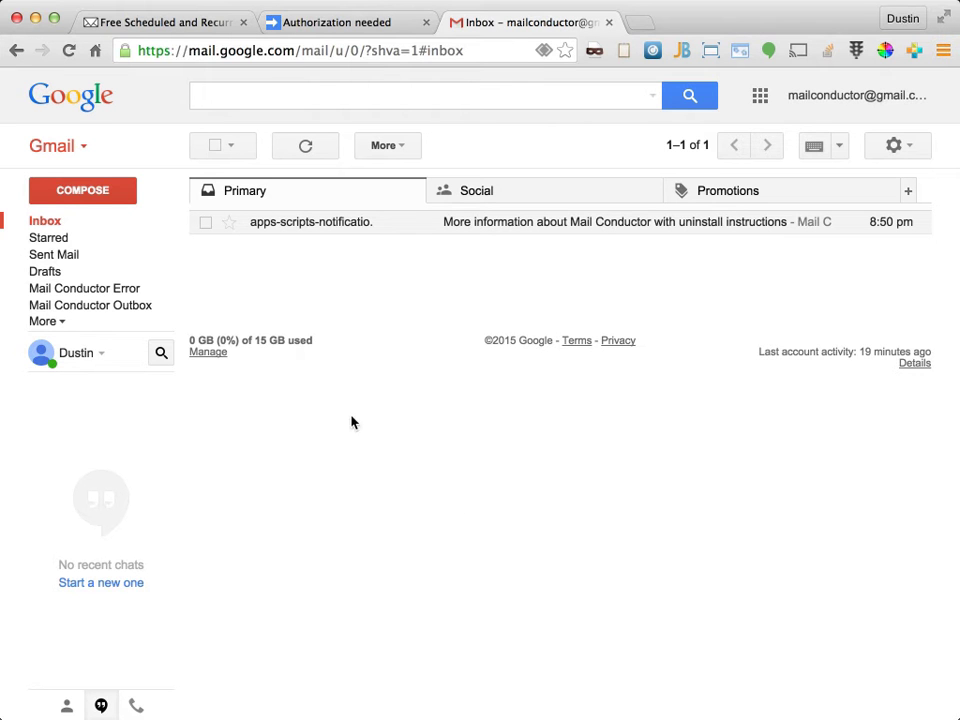
left_click(83, 186)
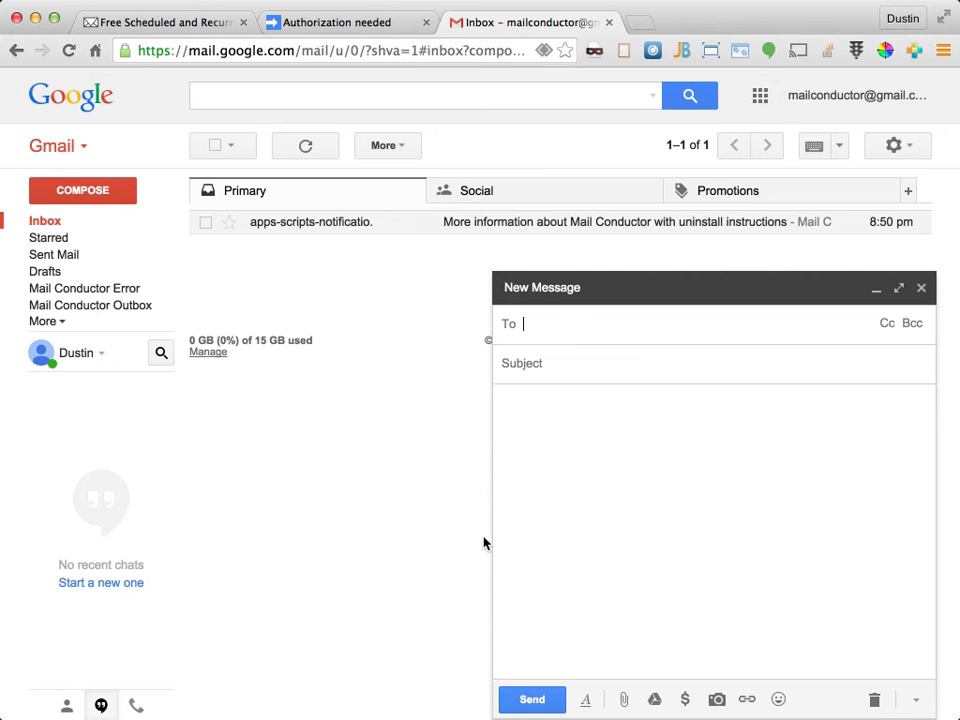
type("dustin")
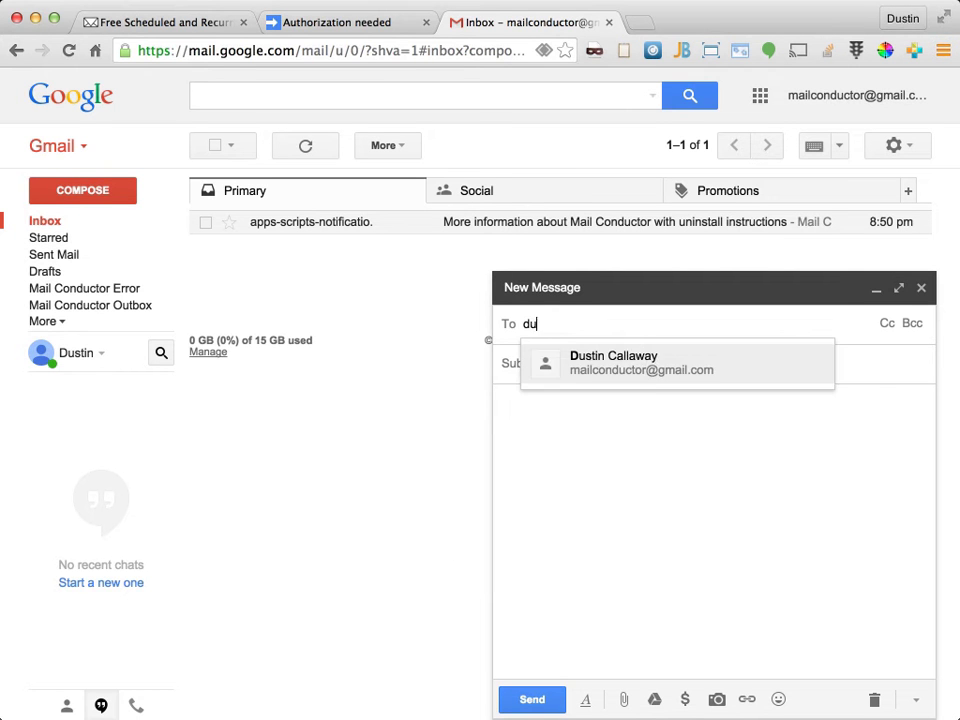
key("Return")
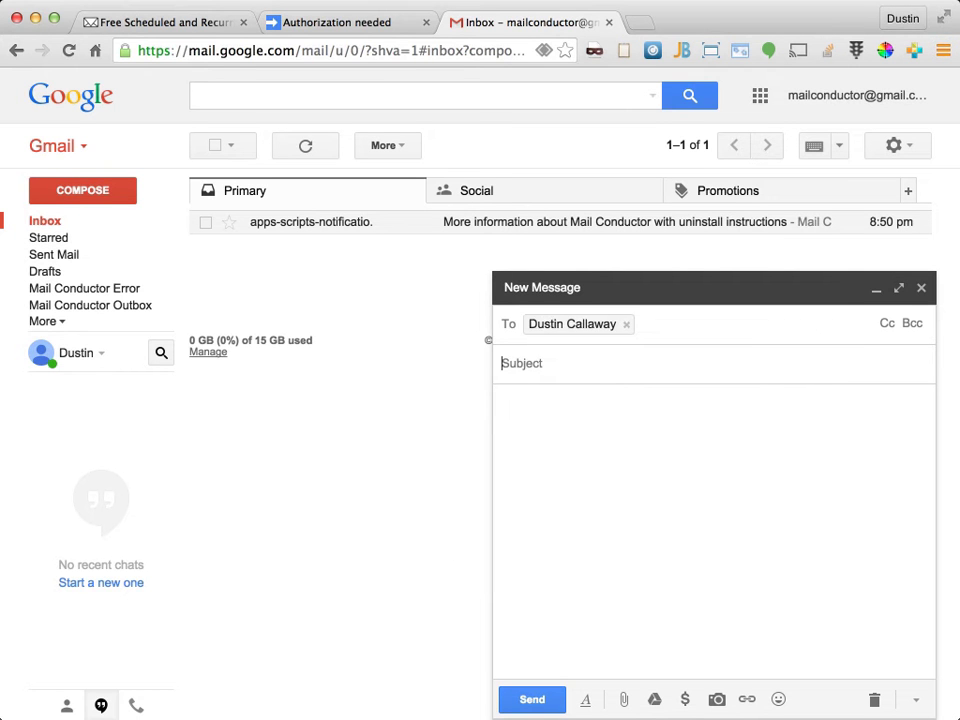
left_click(505, 363)
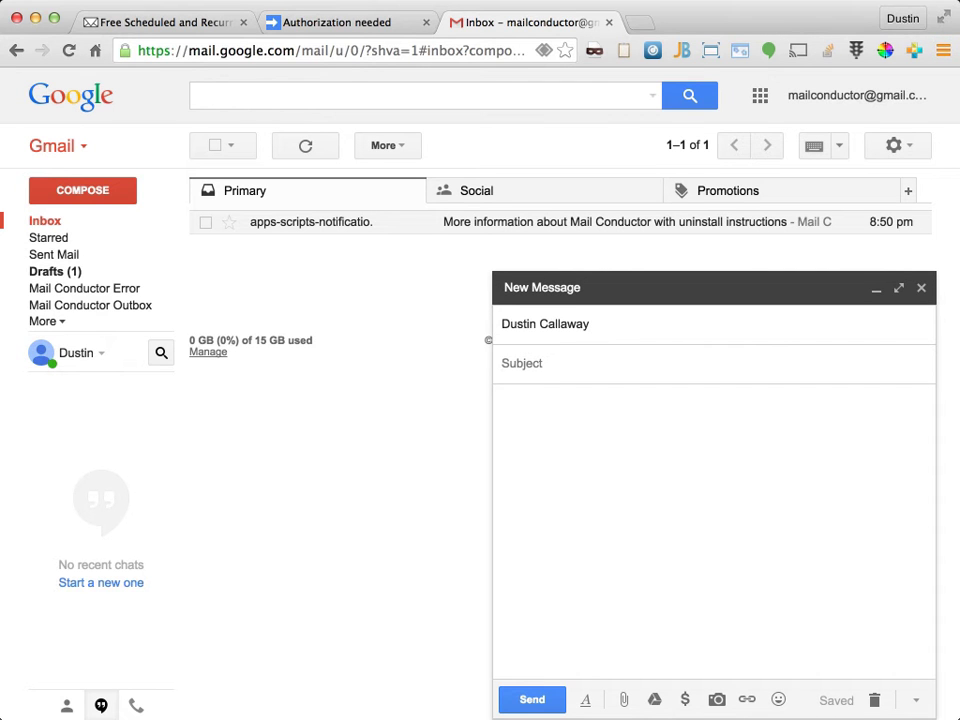
type("Happy New Year")
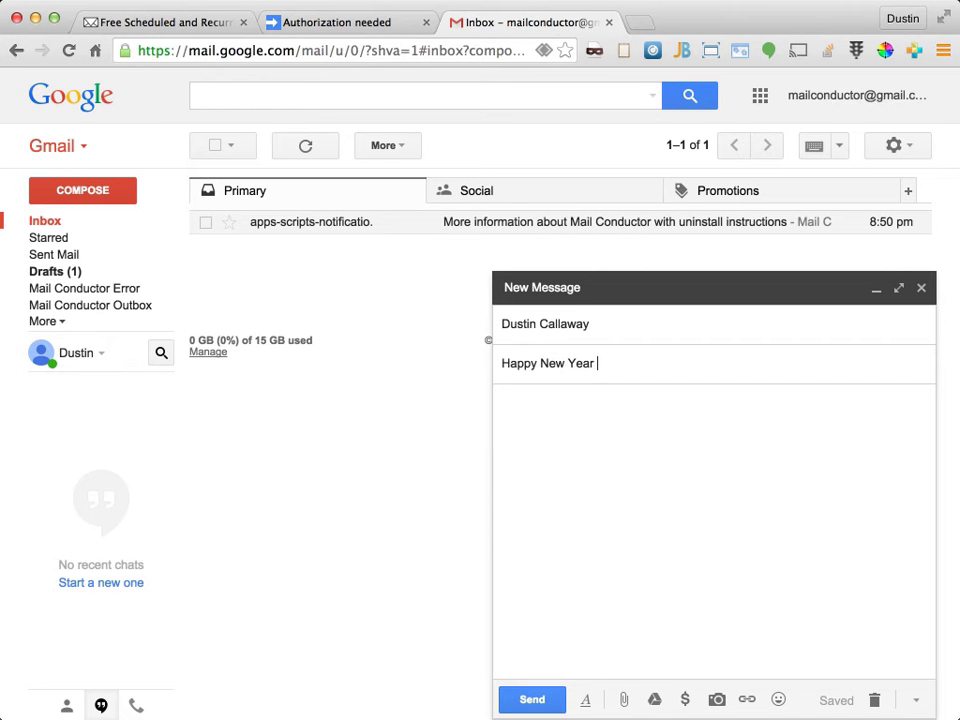
type(" @2016-01-01")
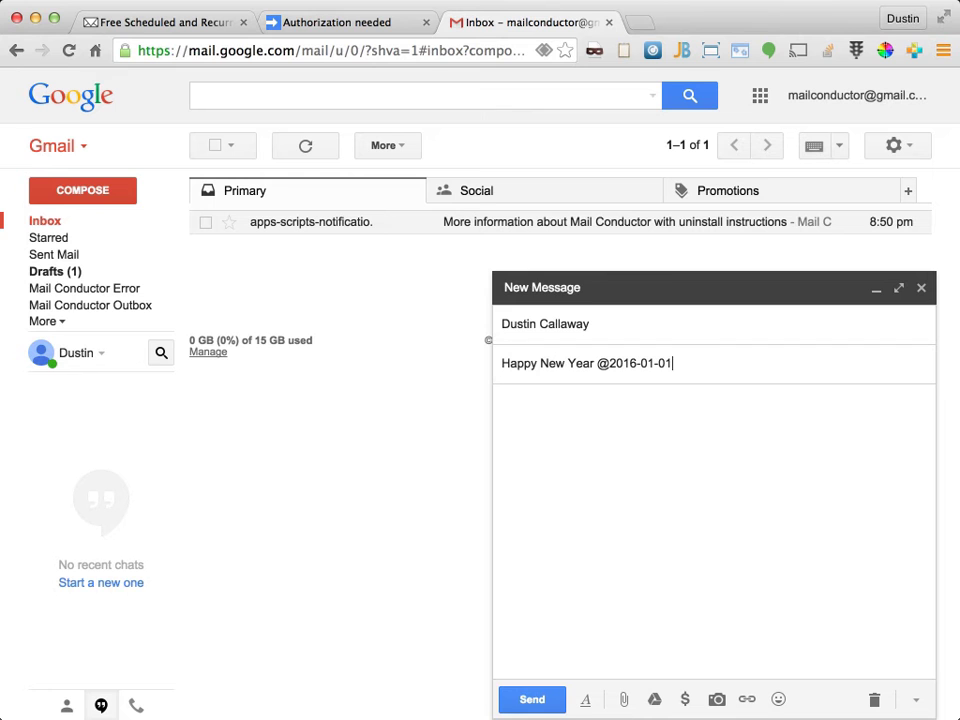
key("Tab")
type("Happy ")
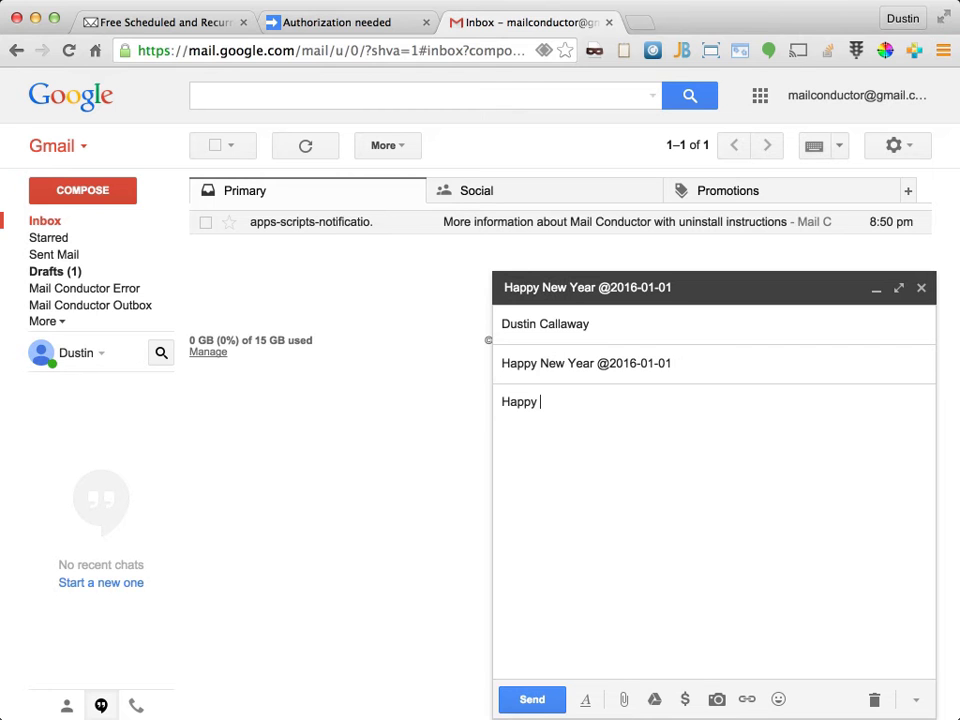
type("New Year!!")
left_click(922, 289)
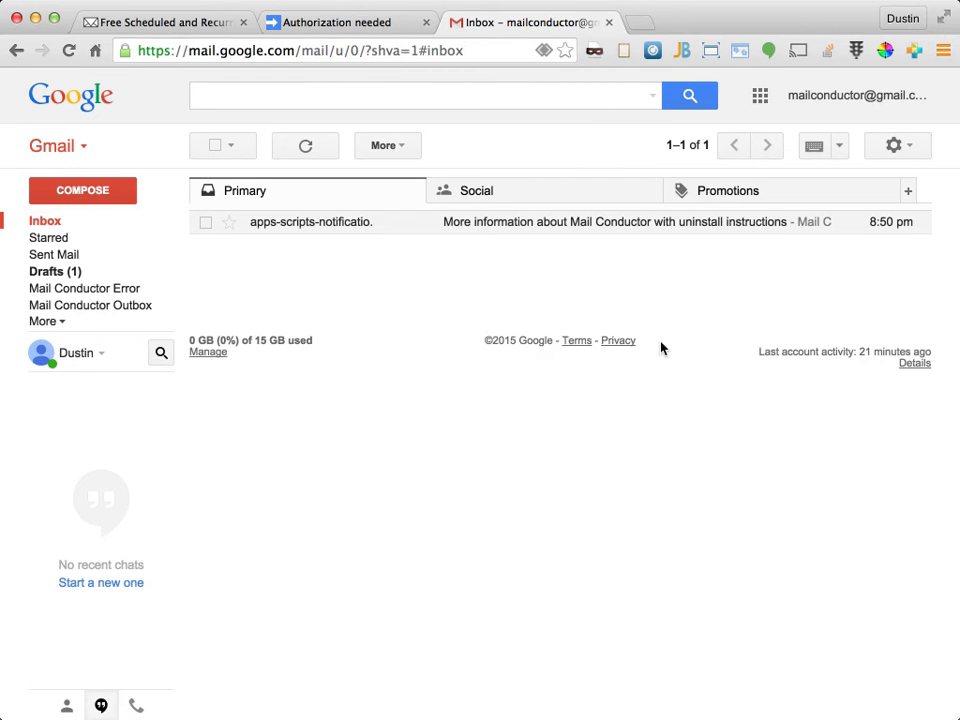
Confirm the Happy New Year draft in Drafts (1), then return to the Mail Conductor welcome page
left_click(89, 274)
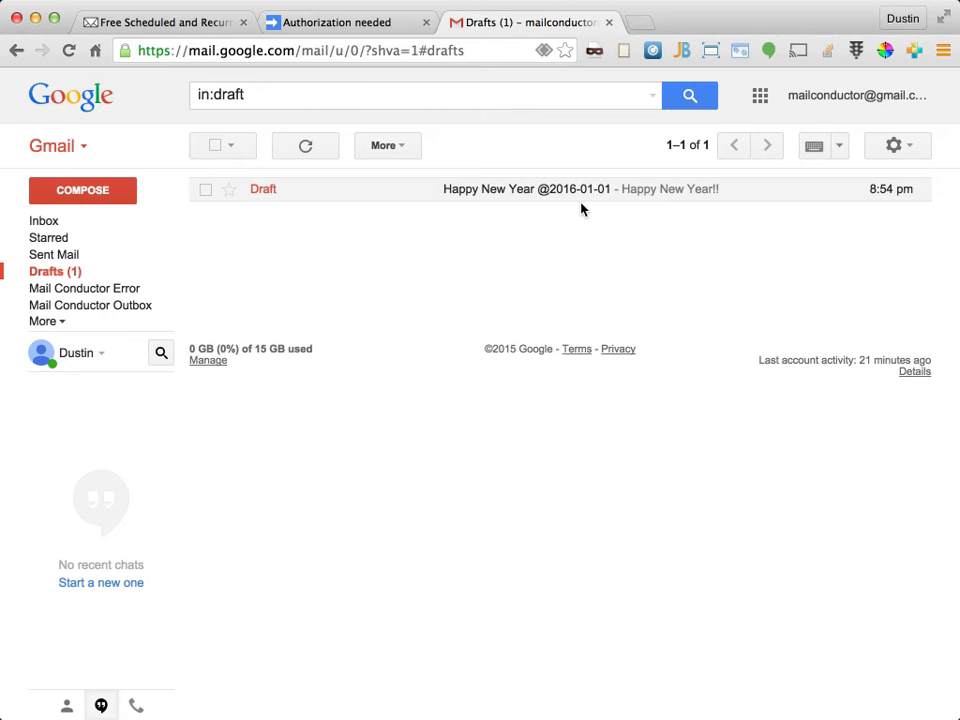
left_click(342, 29)
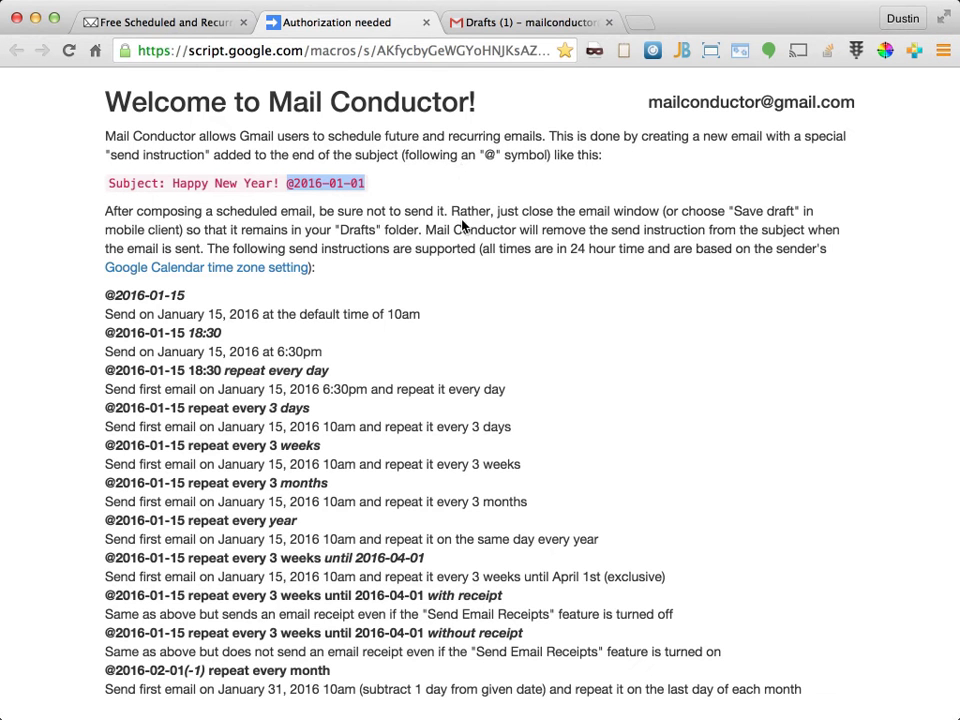
left_click(246, 269)
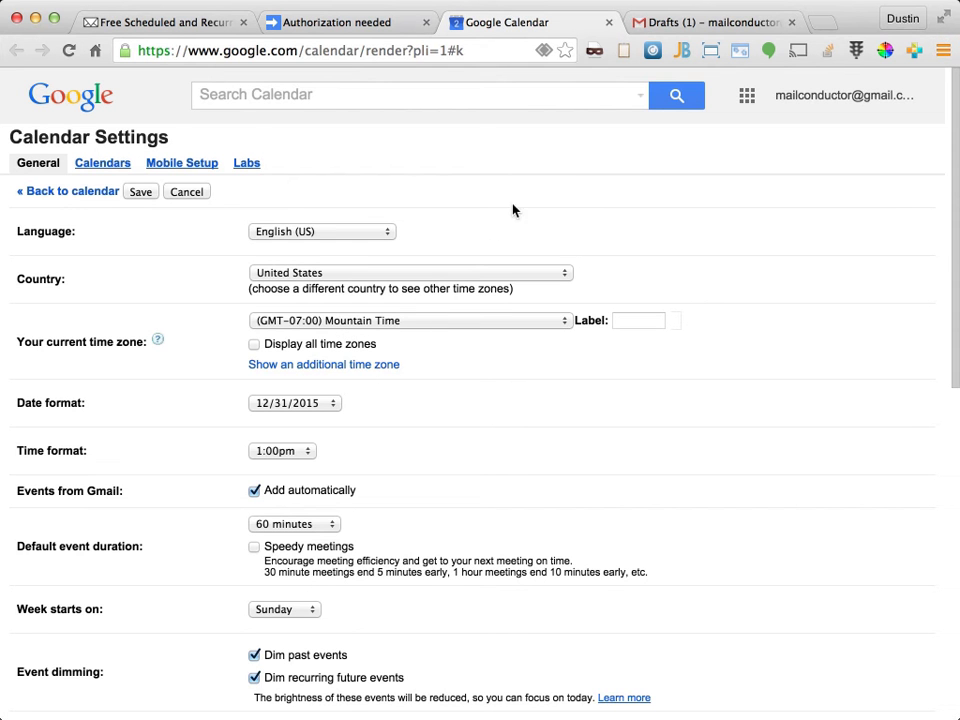
left_click(609, 22)
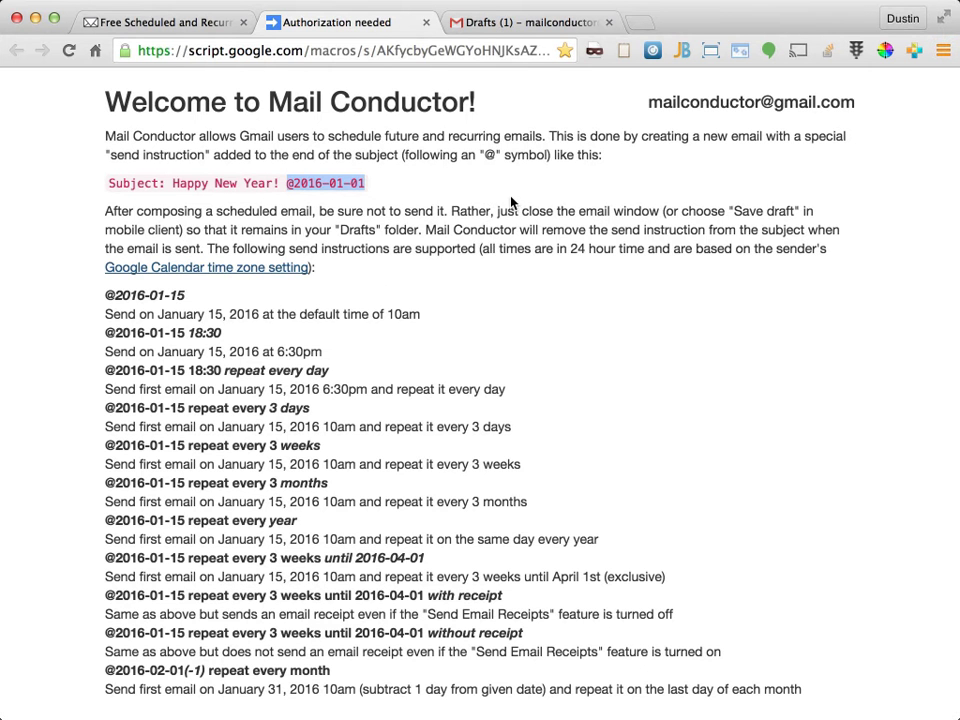
Return to the Gmail Drafts list to see the Happy New Year draft labelled Mail Conductor Outbox
left_click(518, 22)
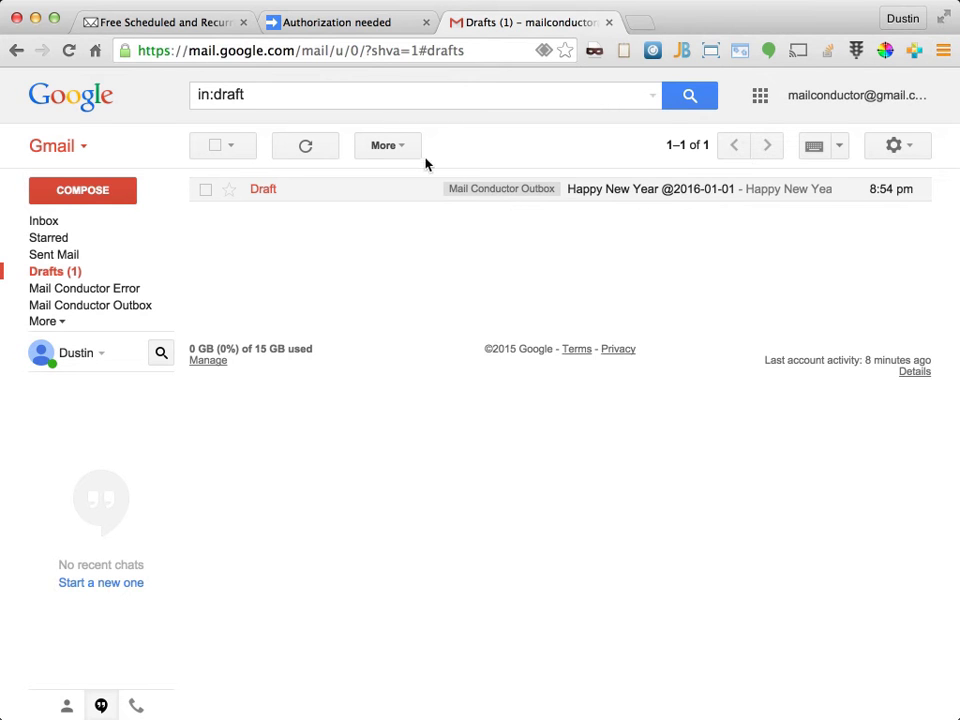
Browse the Mail Conductor scheduling documentation down to the email receipts section
left_click(336, 24)
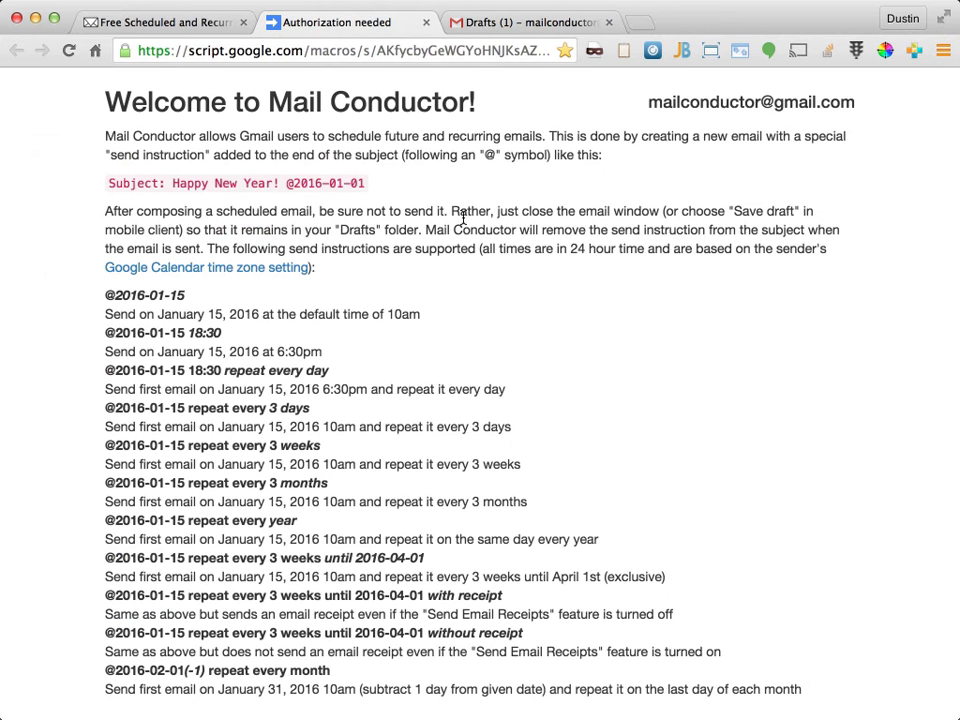
scroll(553, 240, "down", 4)
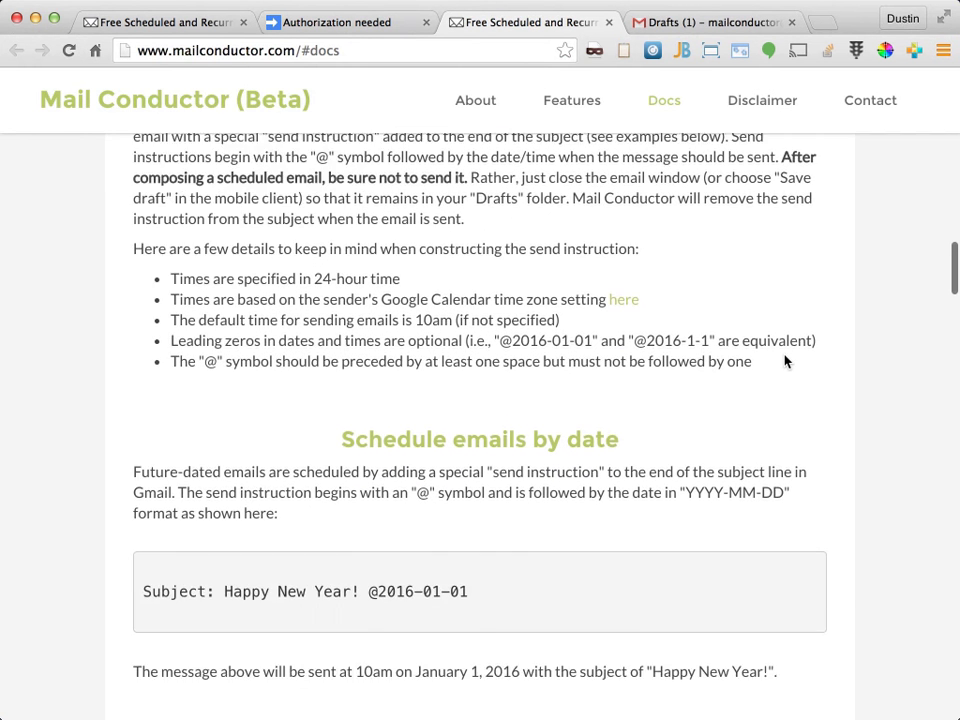
scroll(784, 361, "down", 20)
scroll(785, 361, "down", 7)
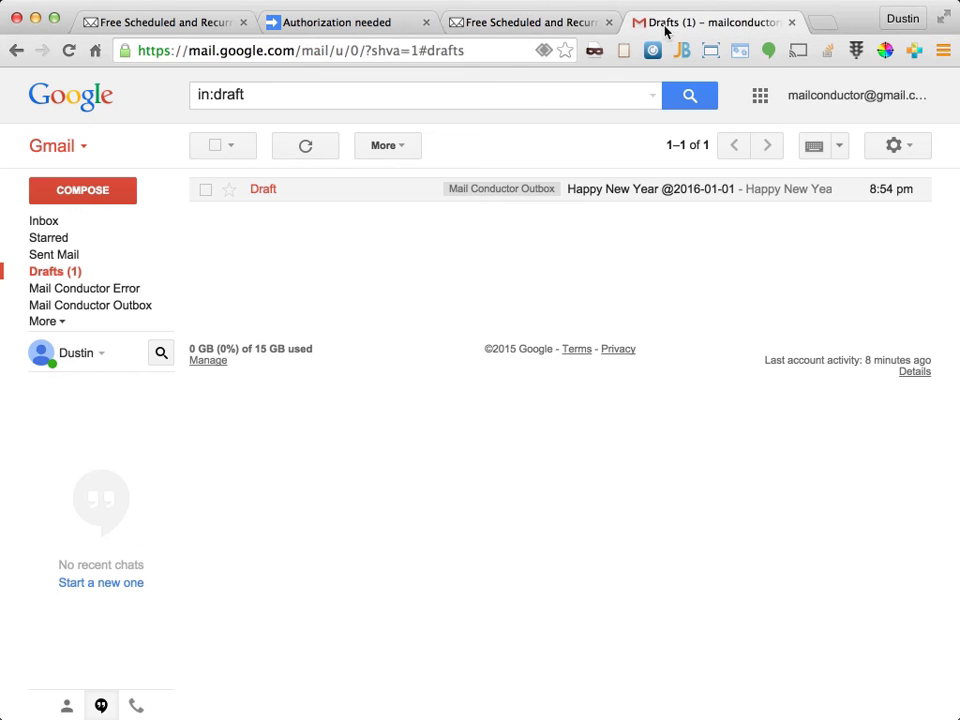
Start another new Gmail message addressed to the suggested contact
left_click(665, 22)
left_click(117, 189)
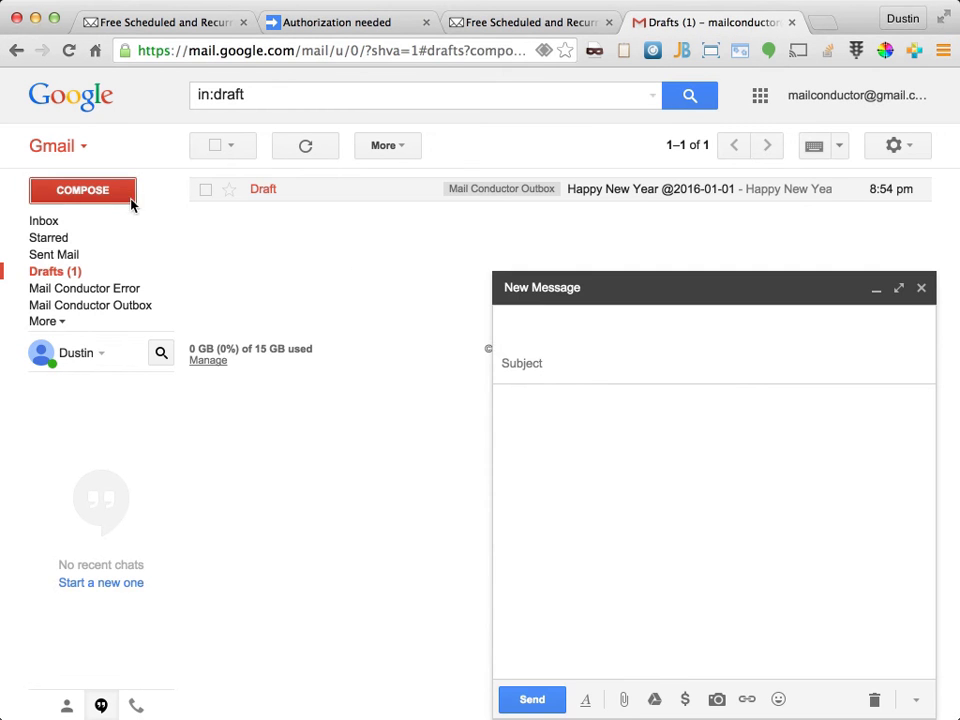
type("dustin")
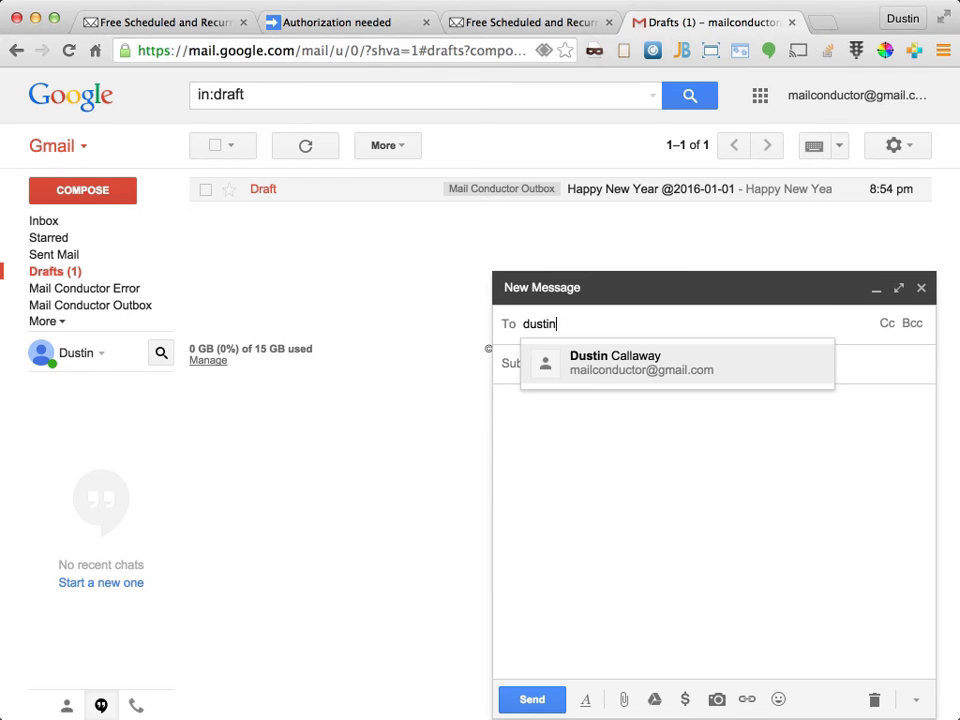
key("Return")
left_click(521, 363)
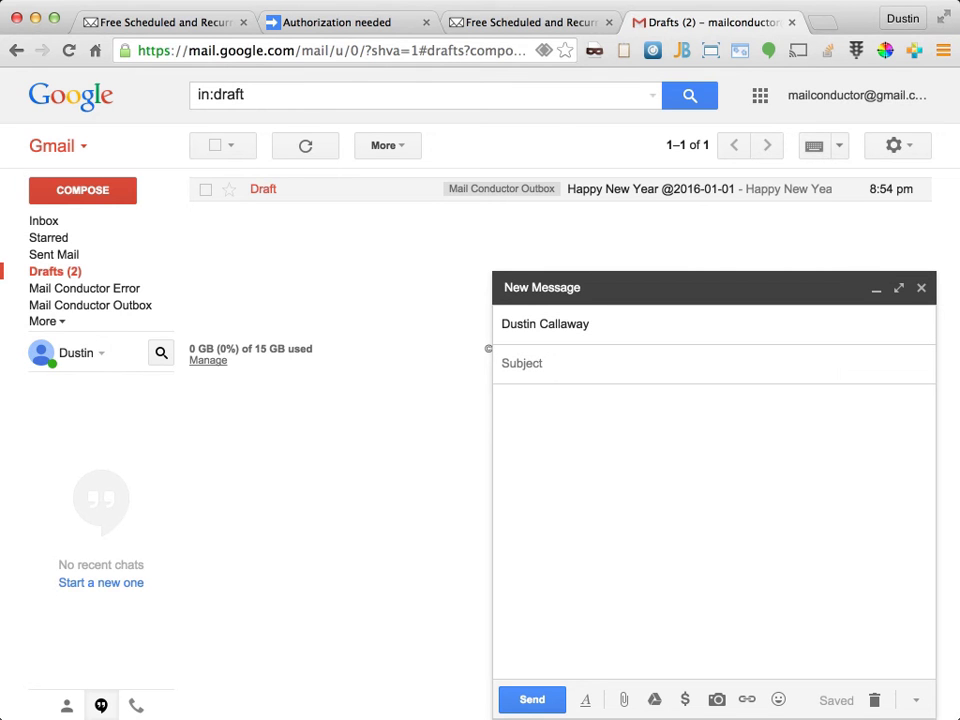
type("Weekly report rei")
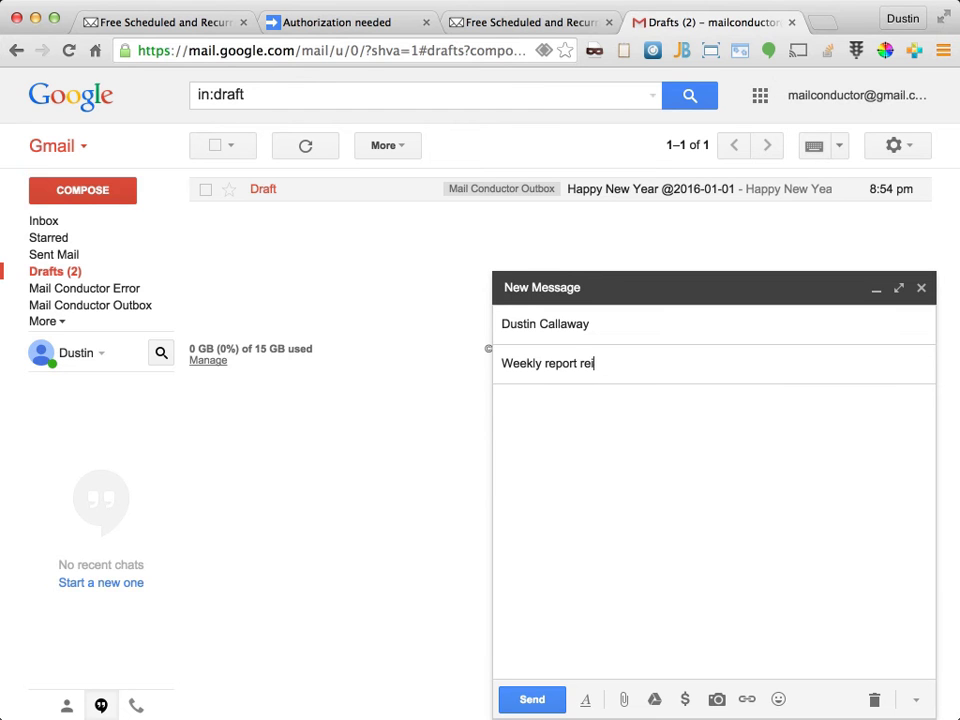
key("BackSpace")
type("minder @2015")
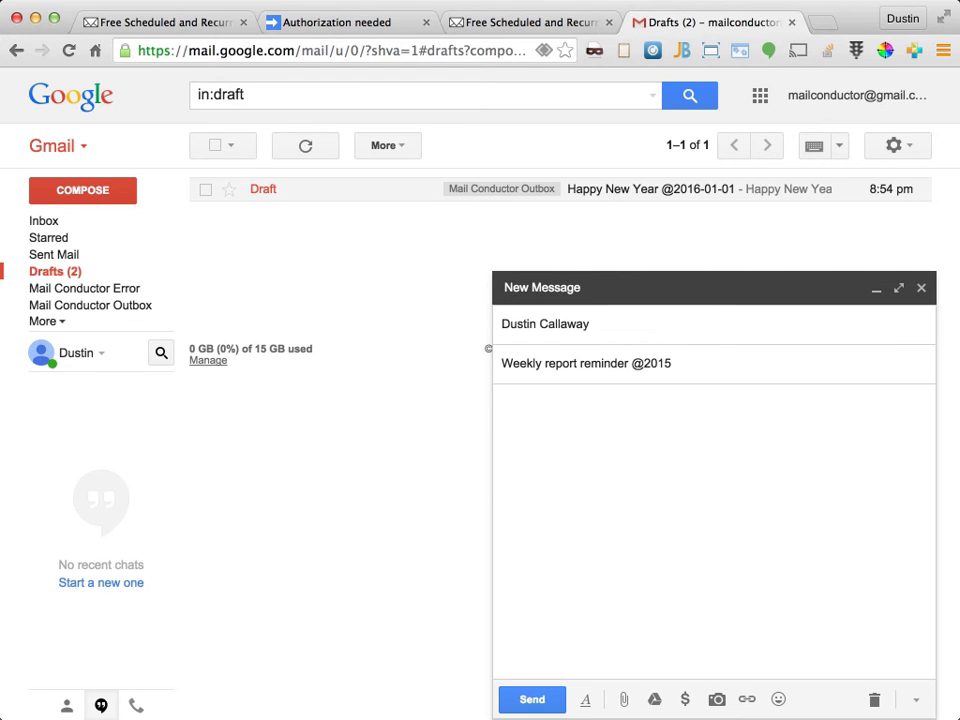
type("-02-02 17:00")
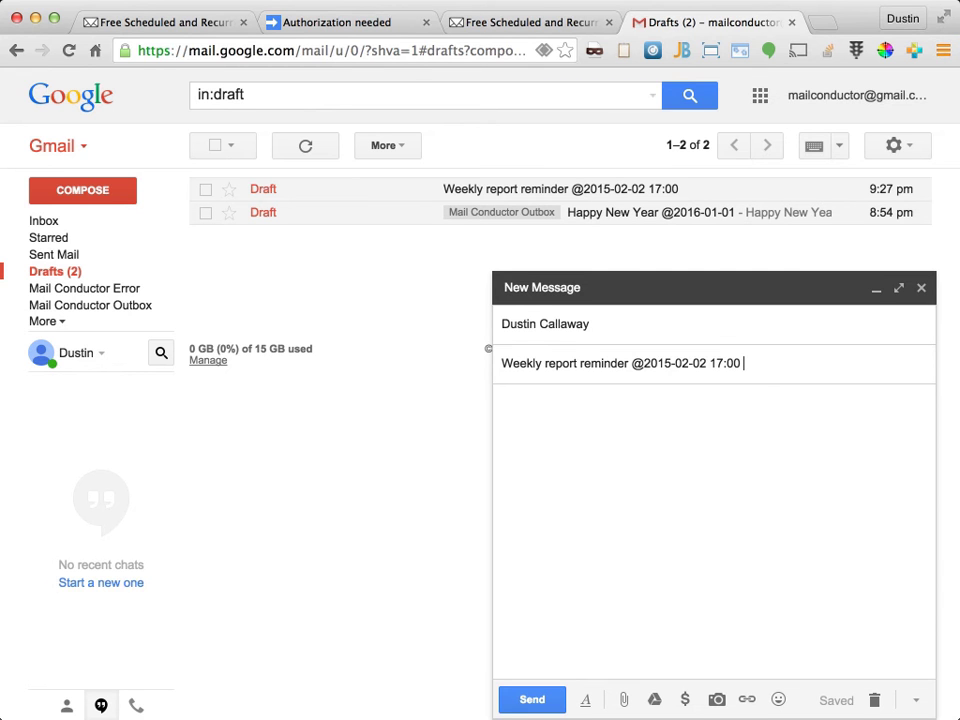
type("repeat every week")
key("Tab")
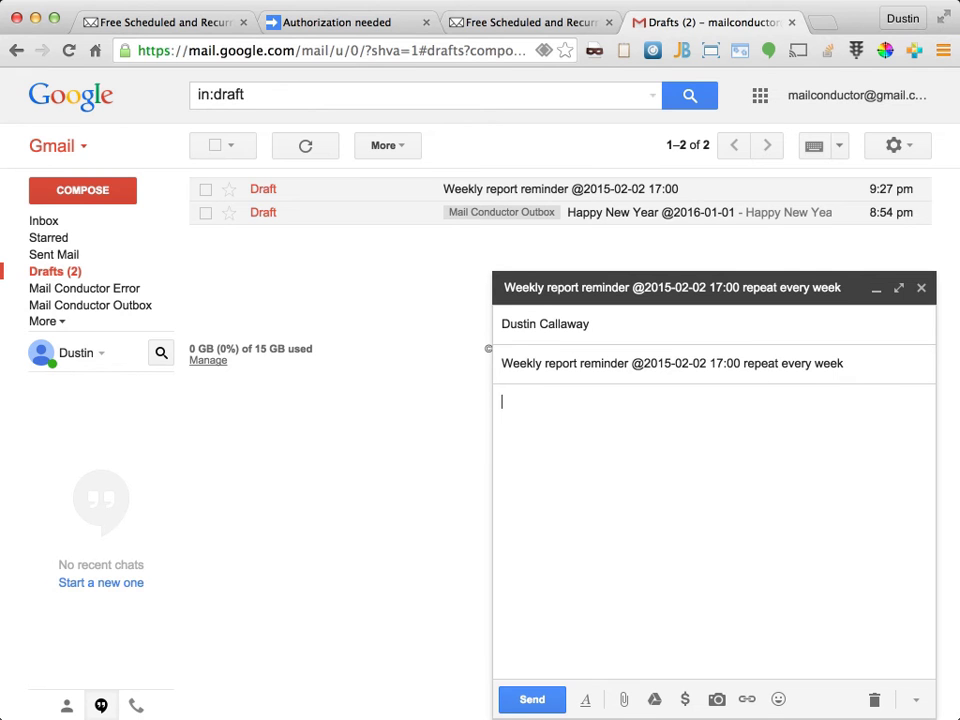
type("Don't forget the weekly report!")
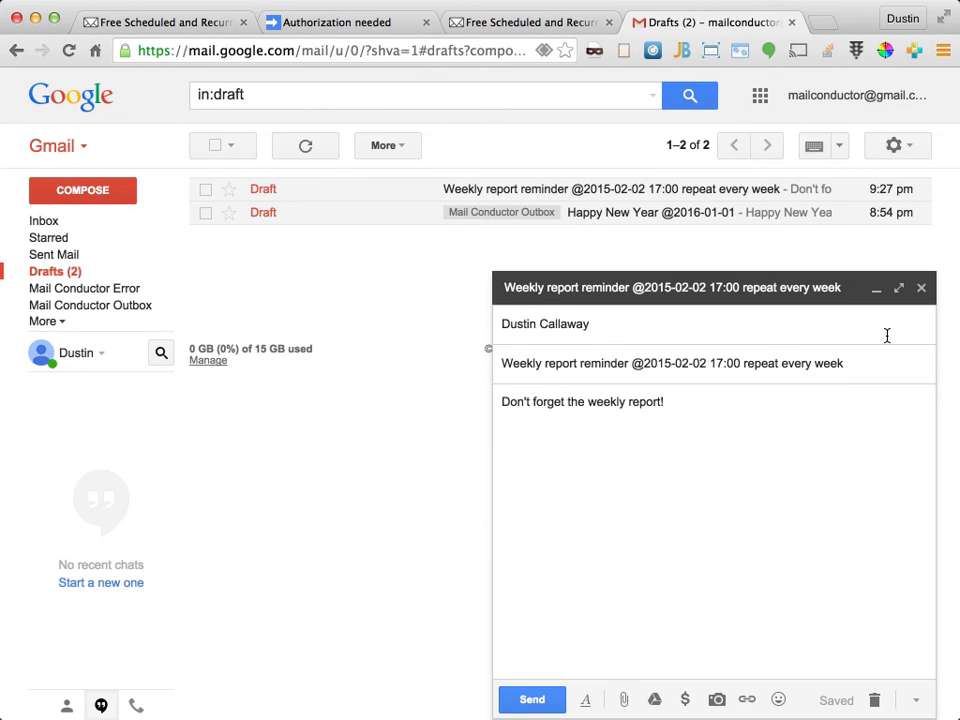
left_click(921, 290)
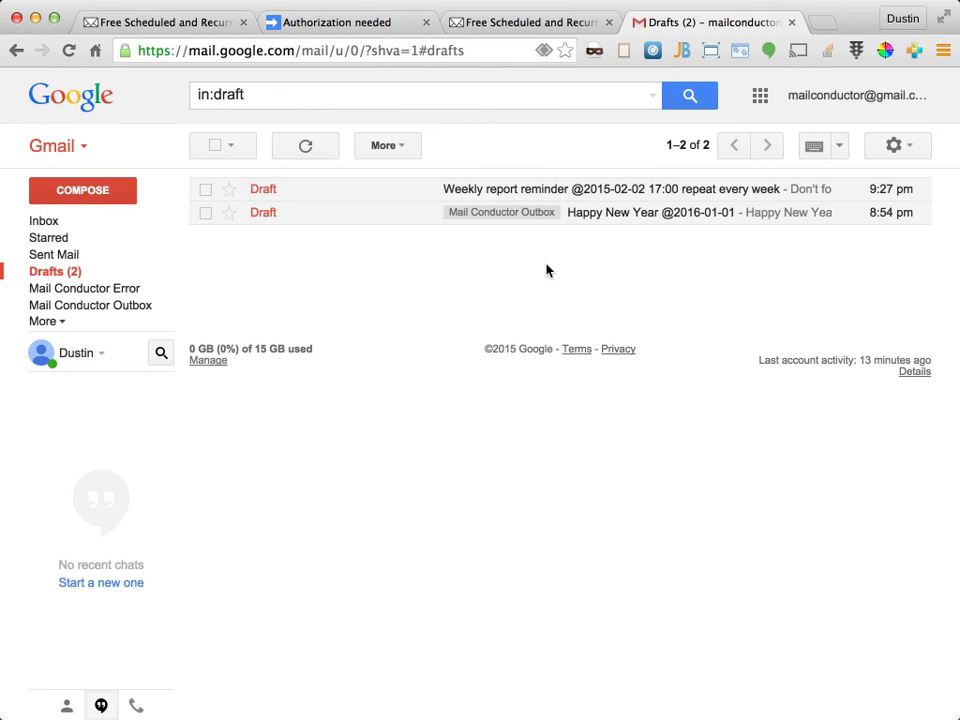
Check the inbox for the delivered 'Weekly report reminder' message, with Drafts down to 1
left_click(100, 224)
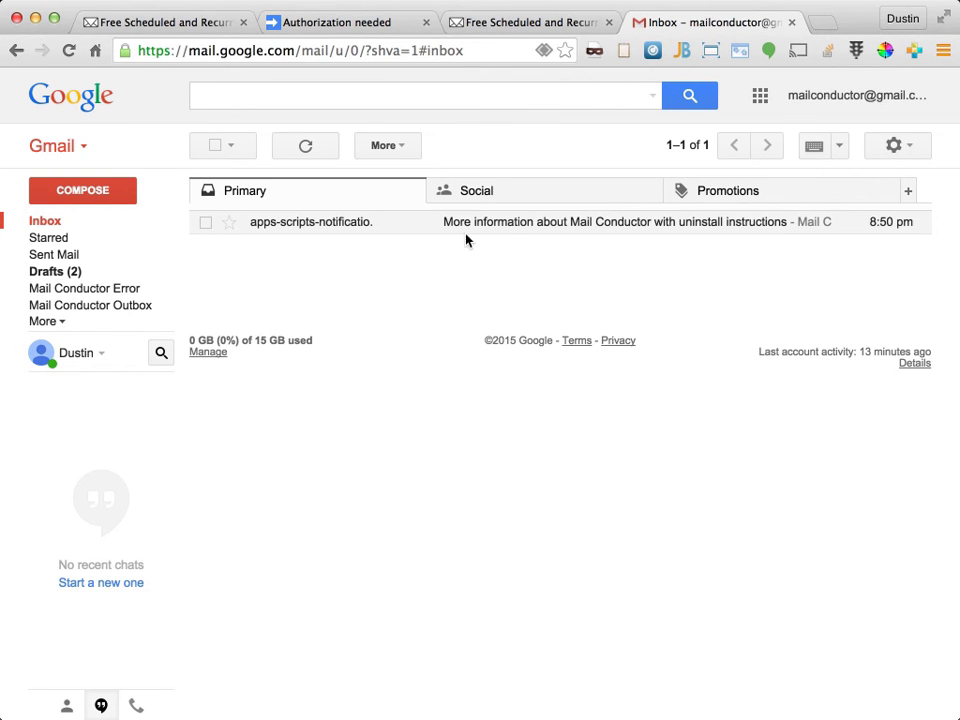
left_click(266, 4)
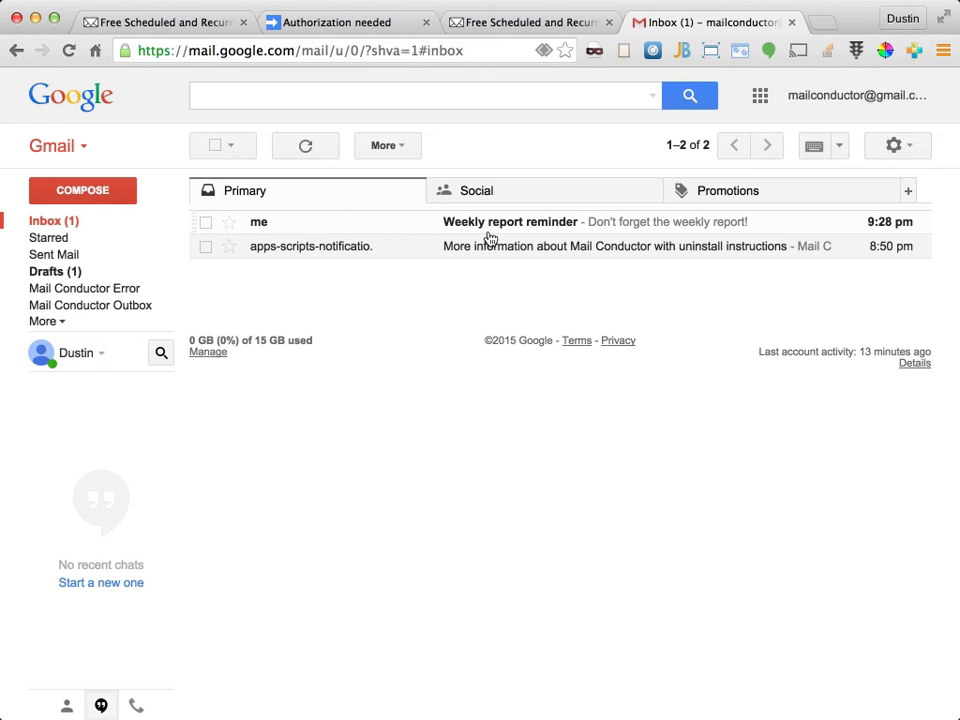
left_click(106, 273)
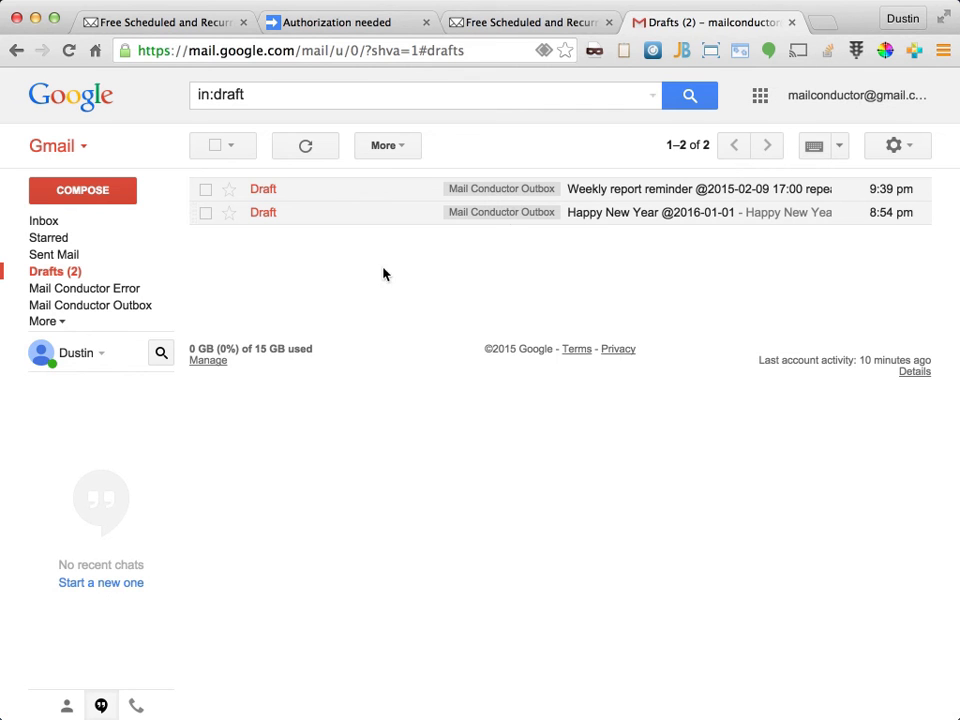
left_click(105, 310)
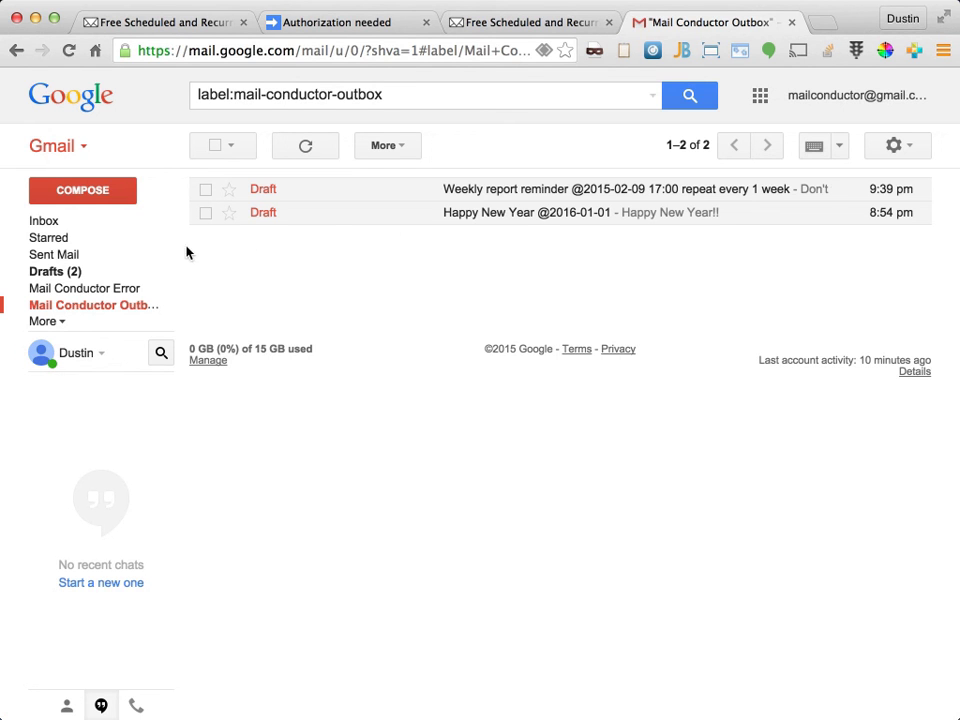
left_click(96, 272)
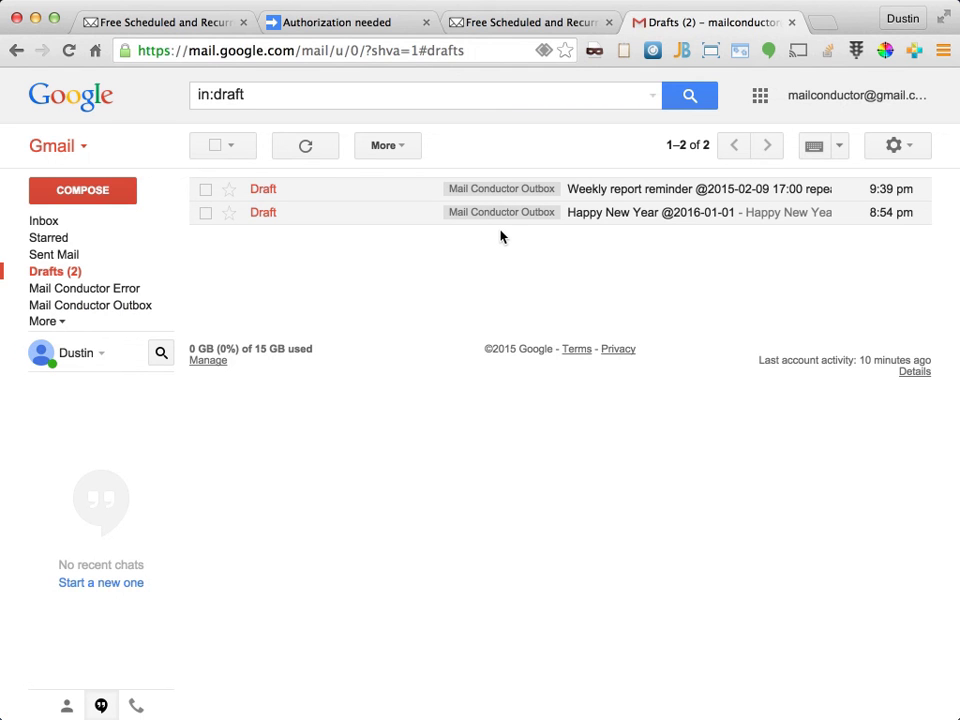
left_click(609, 218)
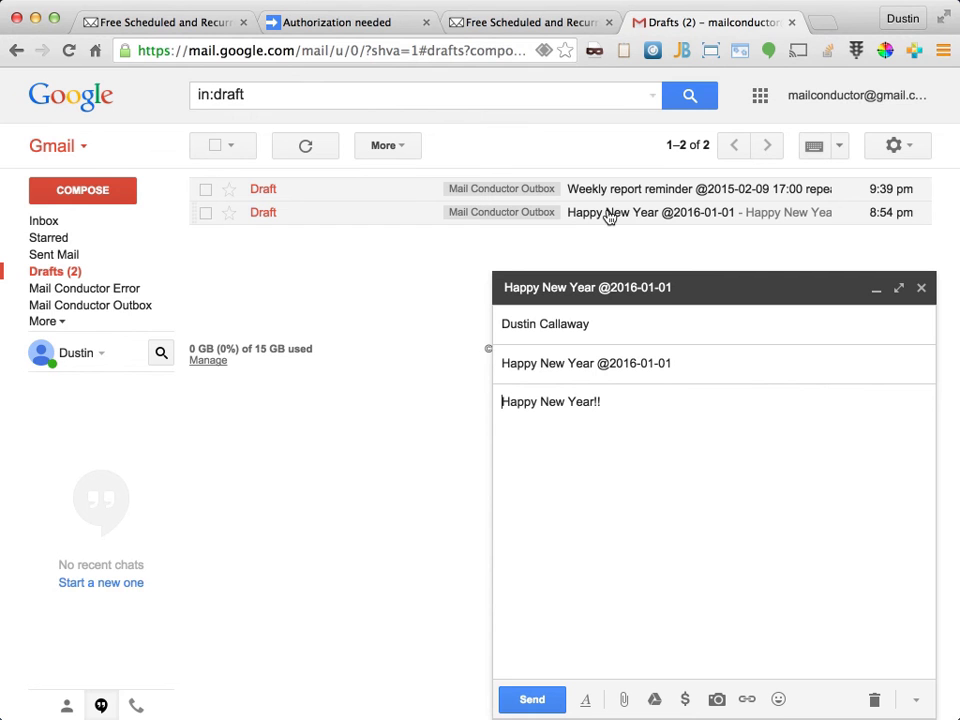
left_click(596, 365)
type("!")
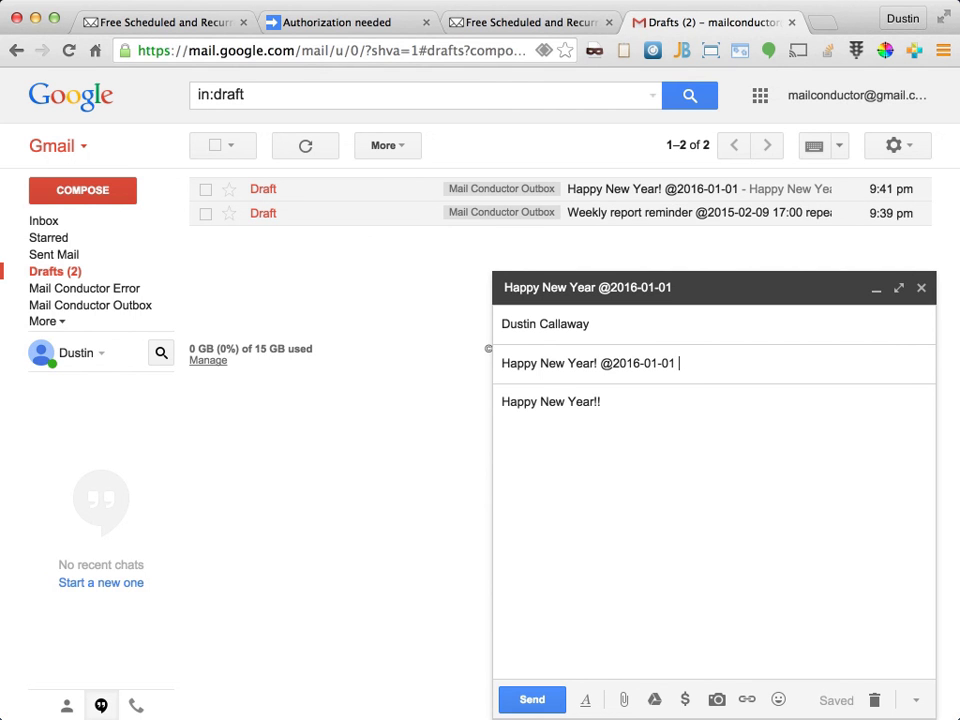
type(" 9:00")
left_click(922, 289)
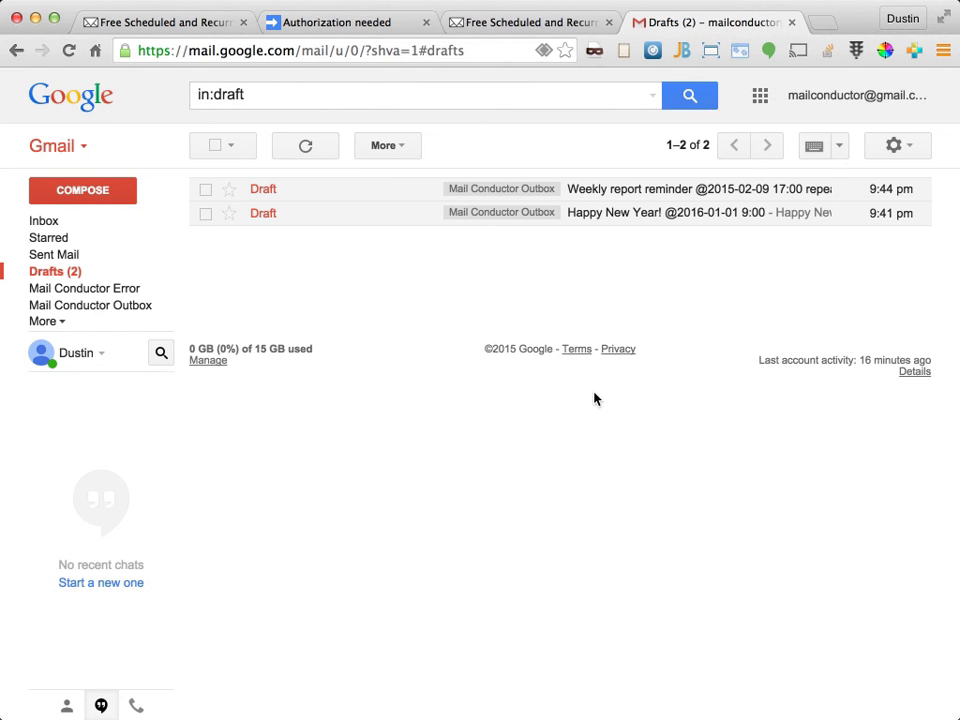
On the Mail Conductor install page, highlight the repeat-until, with/without receipt and month-end examples
left_click(316, 24)
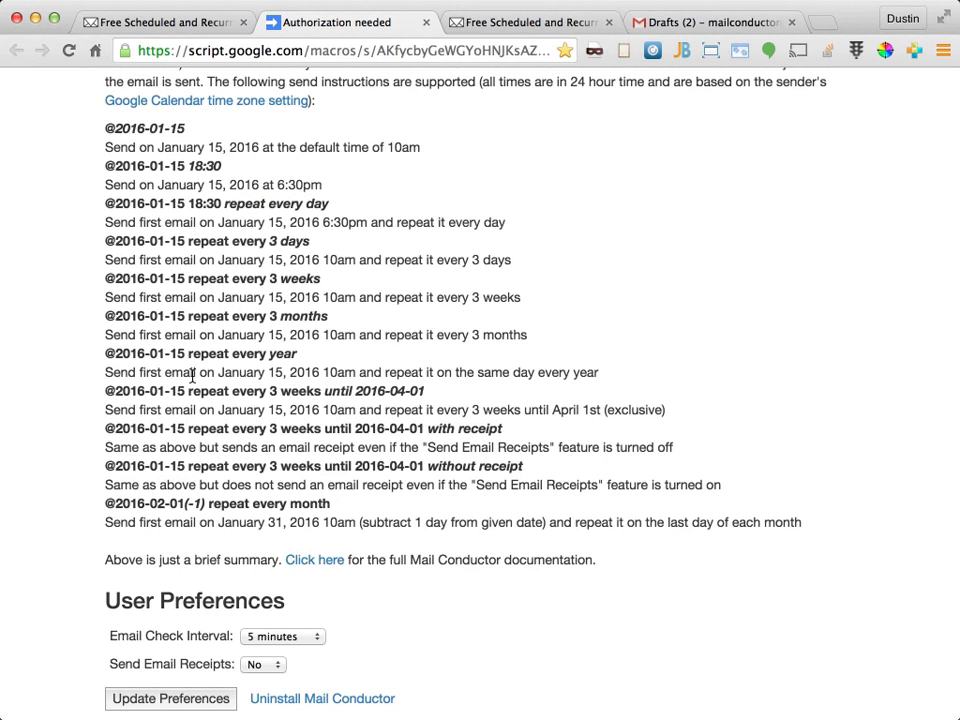
left_click_drag(106, 391, 519, 391)
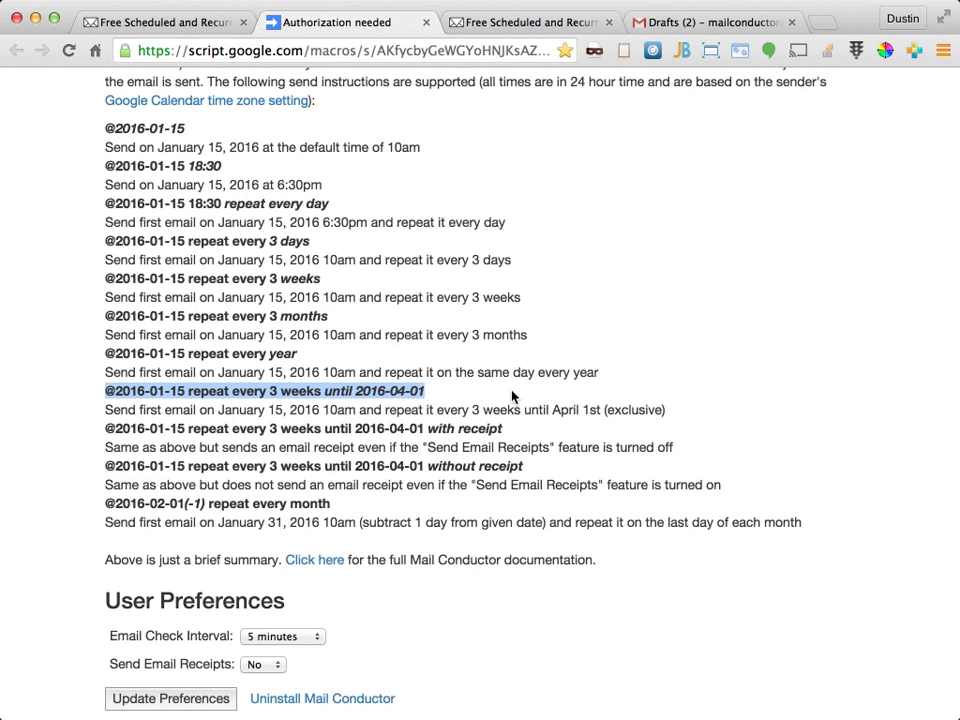
left_click(105, 428)
left_click_drag(105, 428, 581, 426)
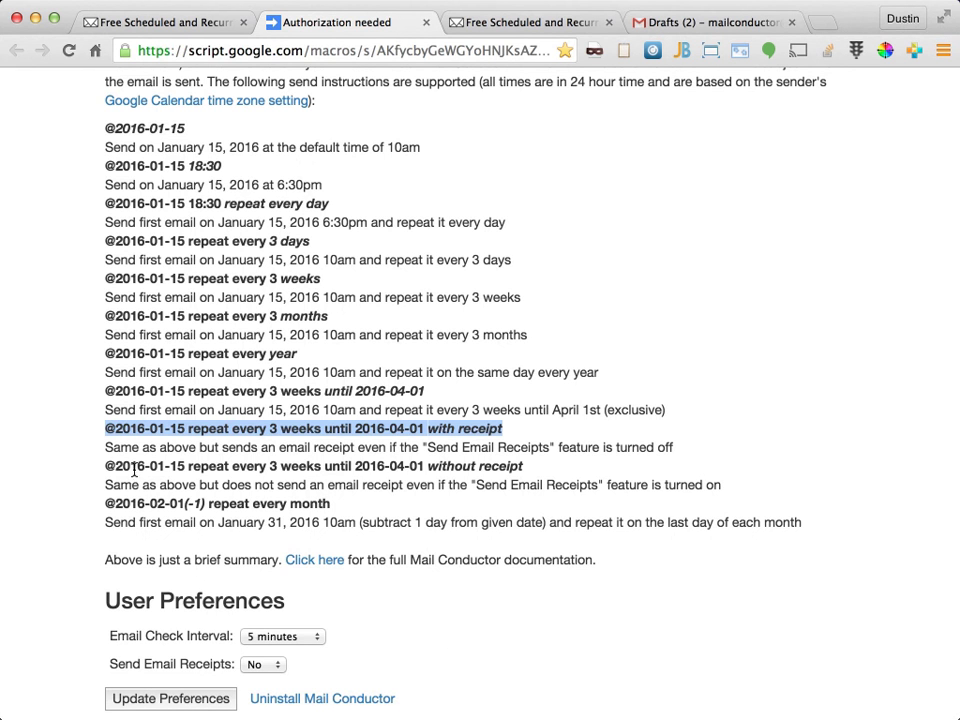
left_click_drag(111, 466, 538, 468)
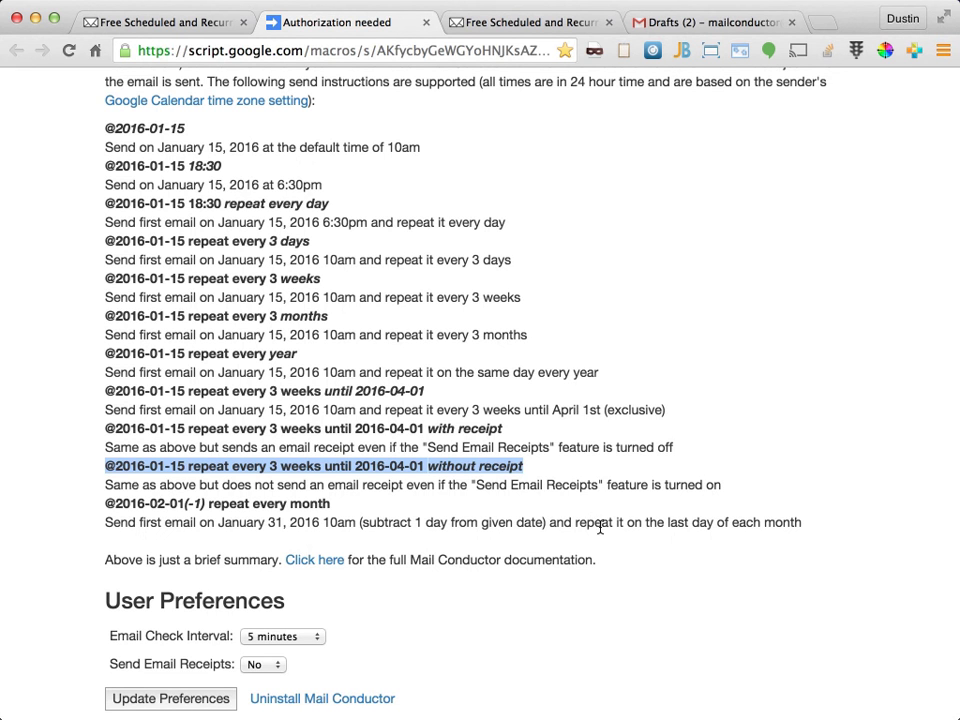
left_click(199, 503)
left_click_drag(105, 503, 332, 505)
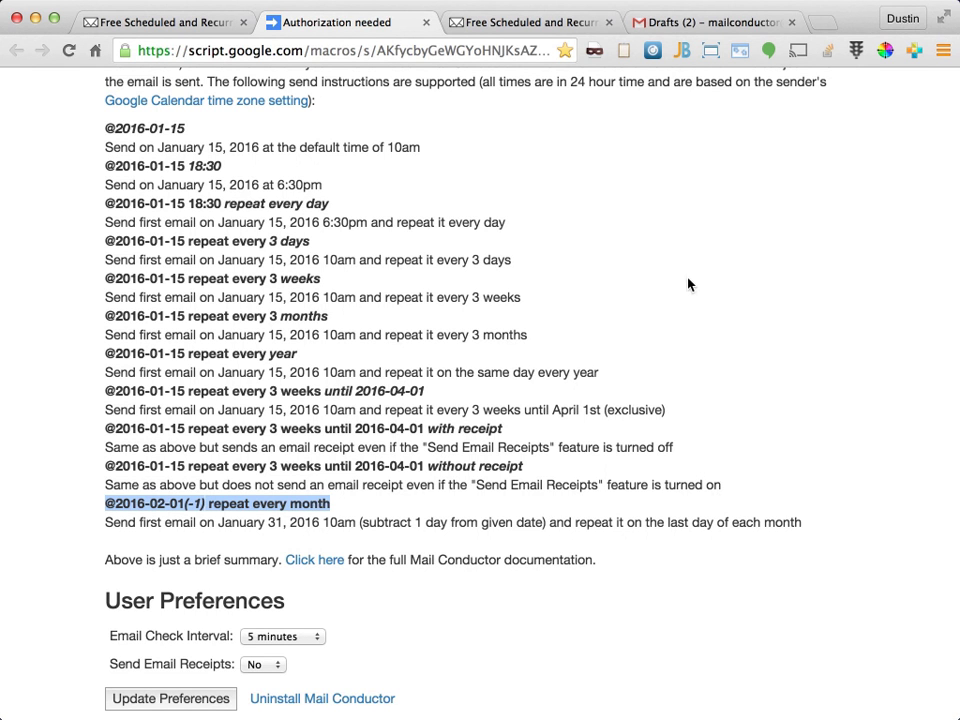
On the mailconductor.com site, view the Docs and Contact sections, then return to the top
left_click(518, 24)
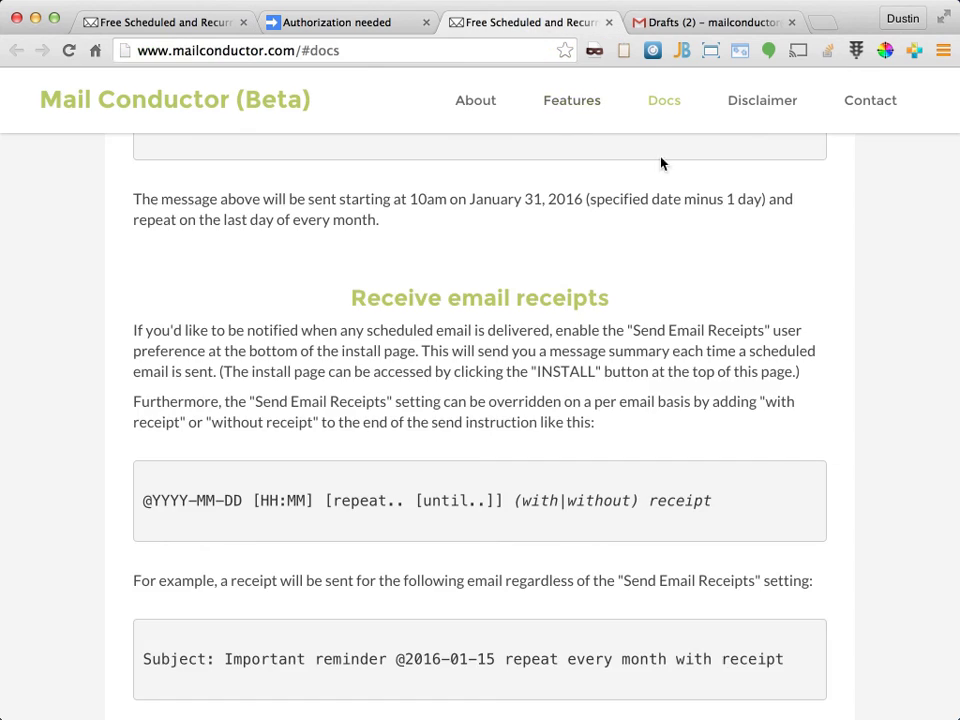
scroll(786, 350, "up", 20)
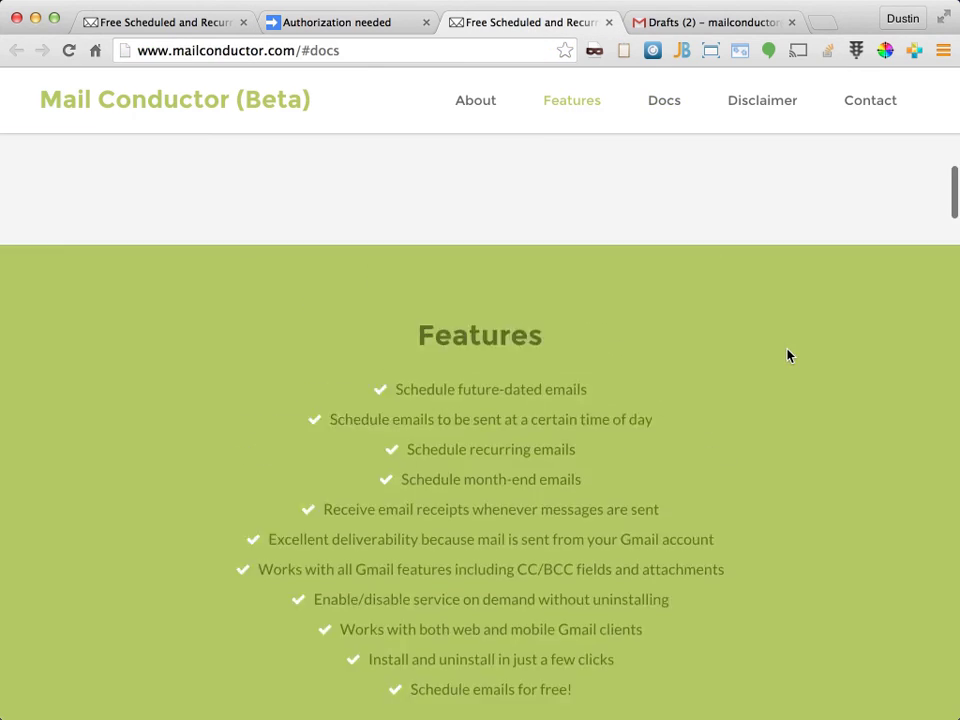
scroll(786, 355, "up", 10)
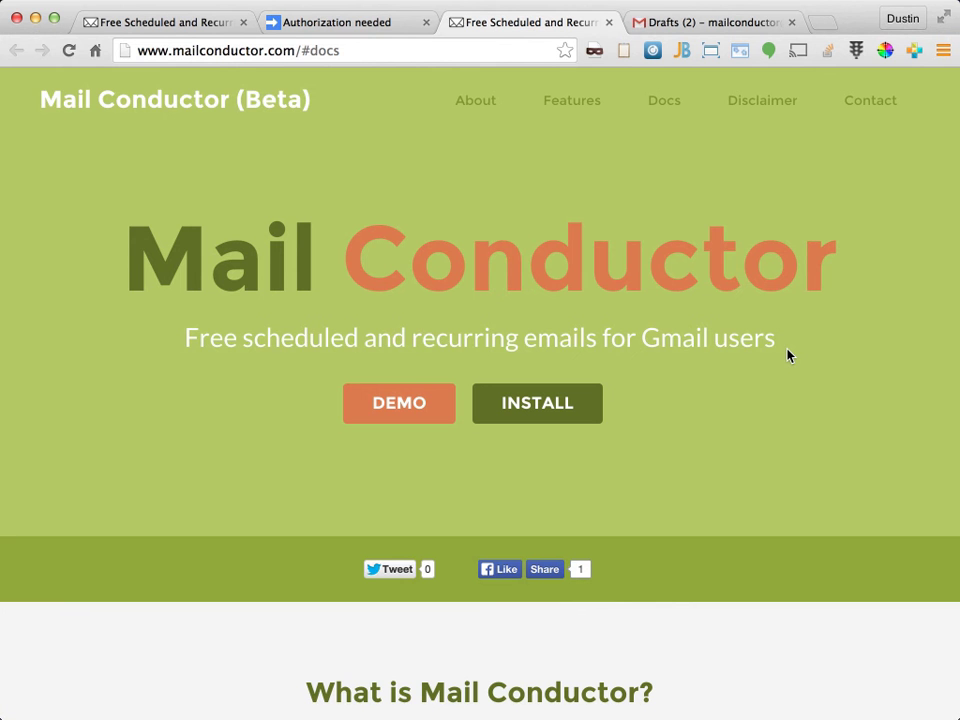
left_click(665, 104)
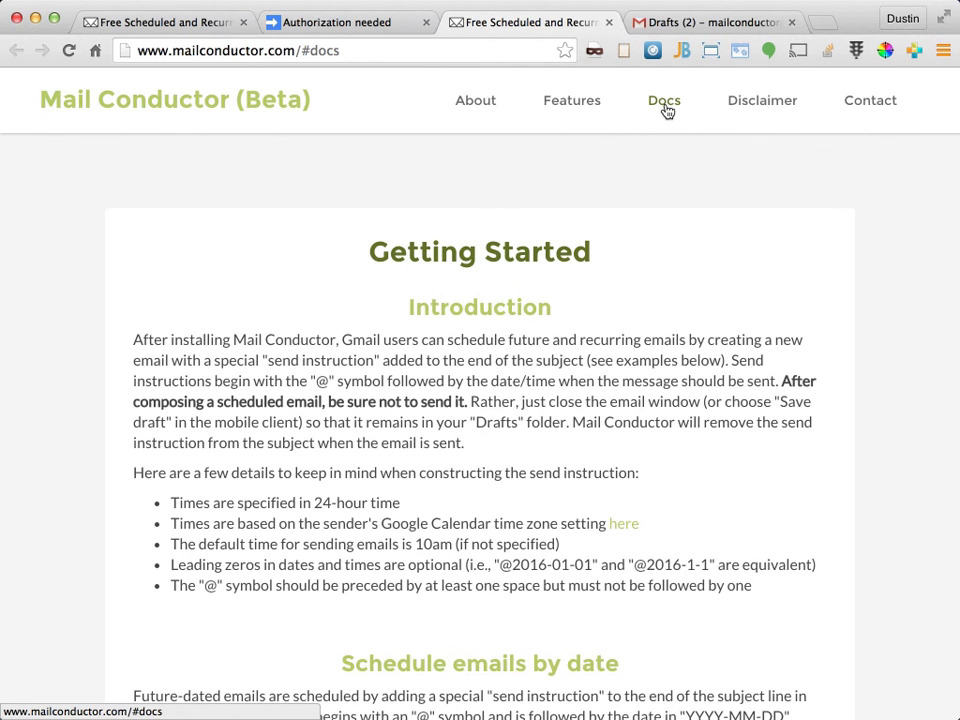
left_click(864, 106)
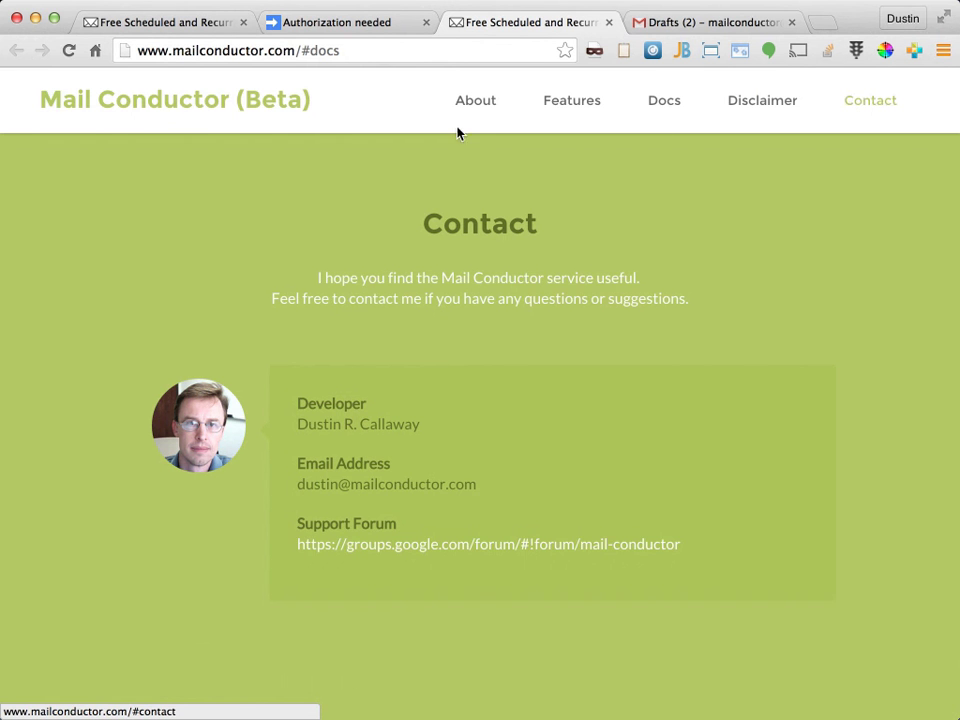
left_click(210, 103)
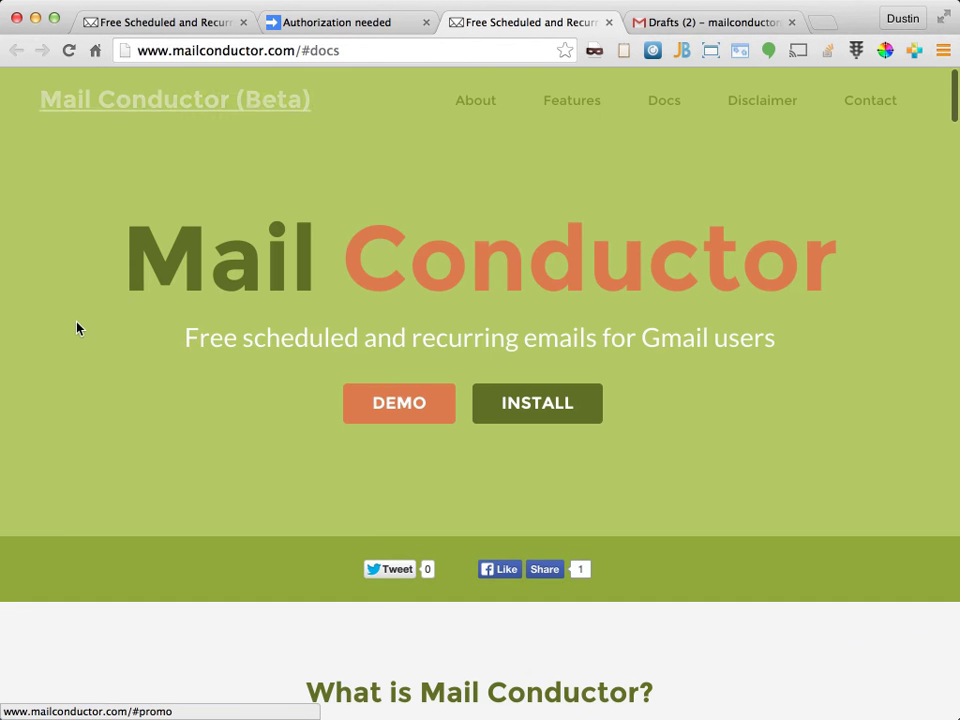